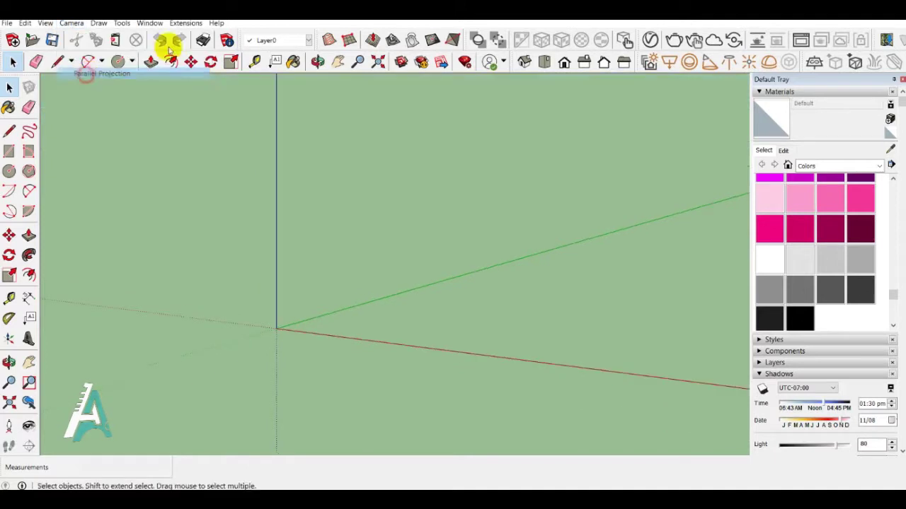
Switch to the Front view to begin outlining a long, low rectangle above the ground.
left_click(379, 64)
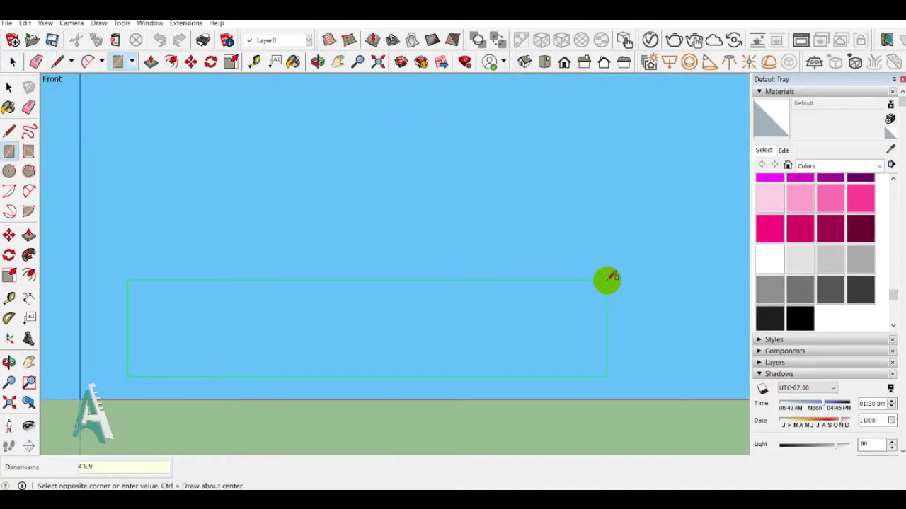
Fit the new rectangle in view and make it a component.
left_click(379, 61)
scroll(382, 269, "down", 2)
key("space")
key("ctrl+a")
key("g")
left_click(464, 376)
Offset an inner border on the rectangle and draw a thin divider in the opening.
left_click(171, 61)
left_click(303, 241)
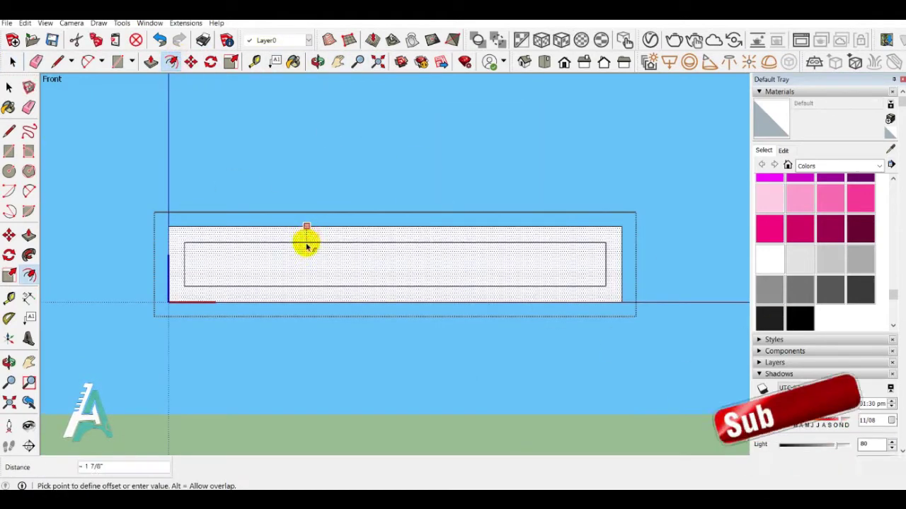
left_click(301, 237)
left_click(117, 62)
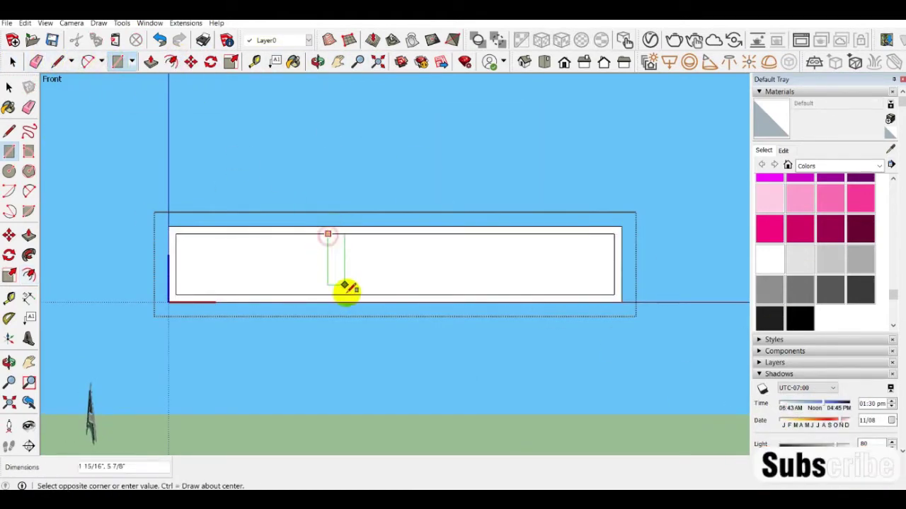
left_click(327, 295)
left_click(9, 86)
Move-copy the divider to split the opening into three compartments.
left_click(330, 242)
left_click(378, 62)
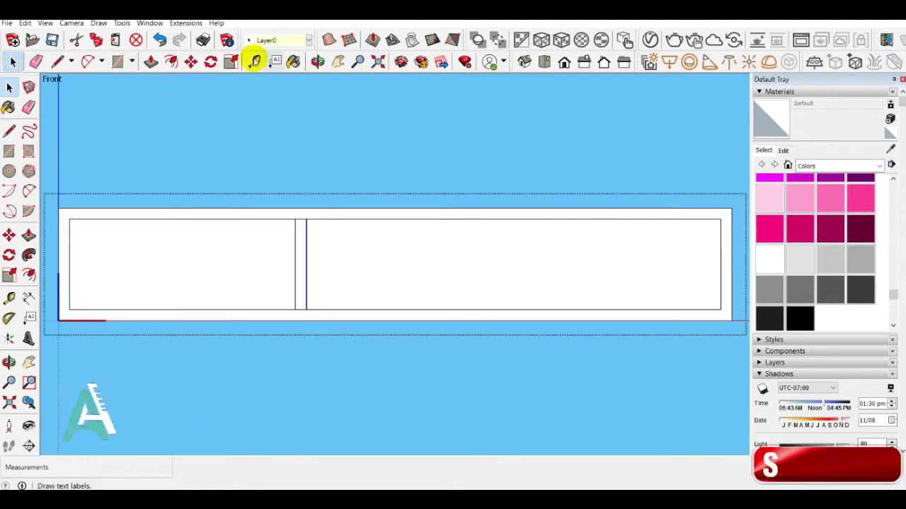
left_click(191, 62)
key("m")
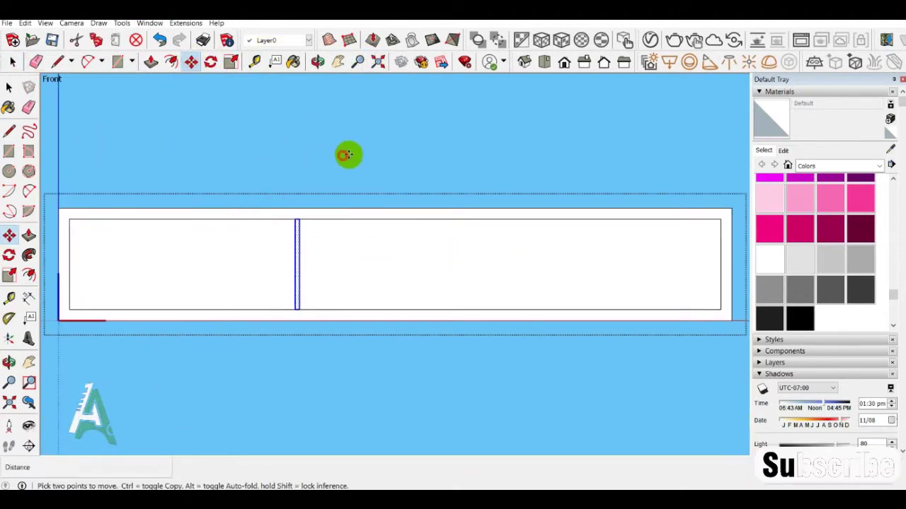
key("space")
left_click(357, 61)
left_click_drag(125, 114, 124, 138)
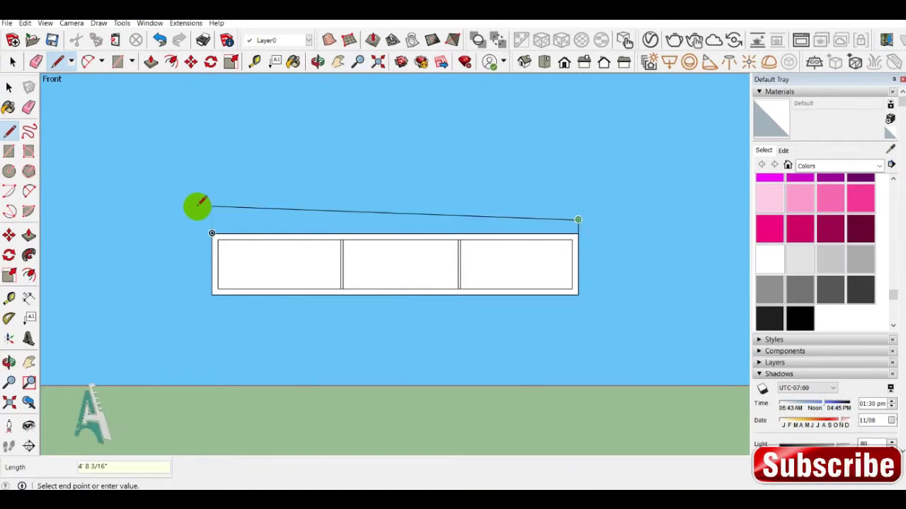
Draw the outer wall outline around the frame, erase the leftover stubs, and view it at an angle.
left_click(578, 294)
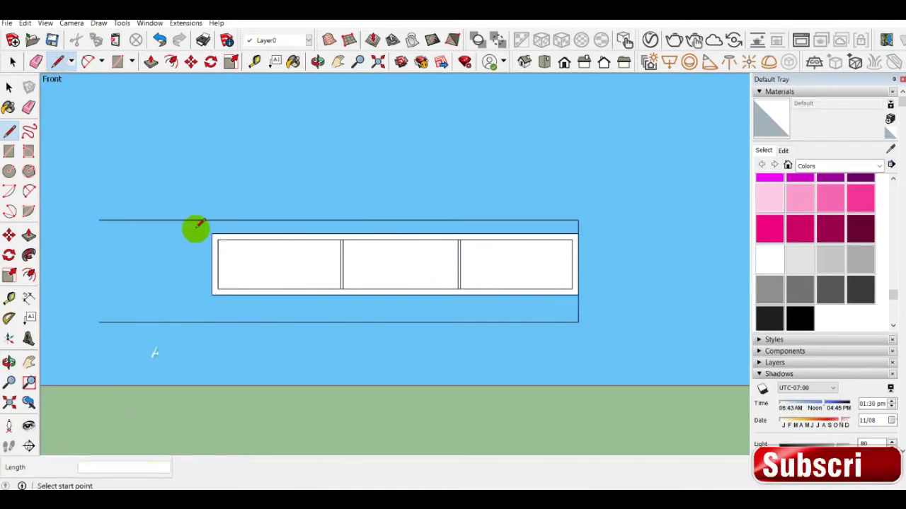
left_click(184, 232)
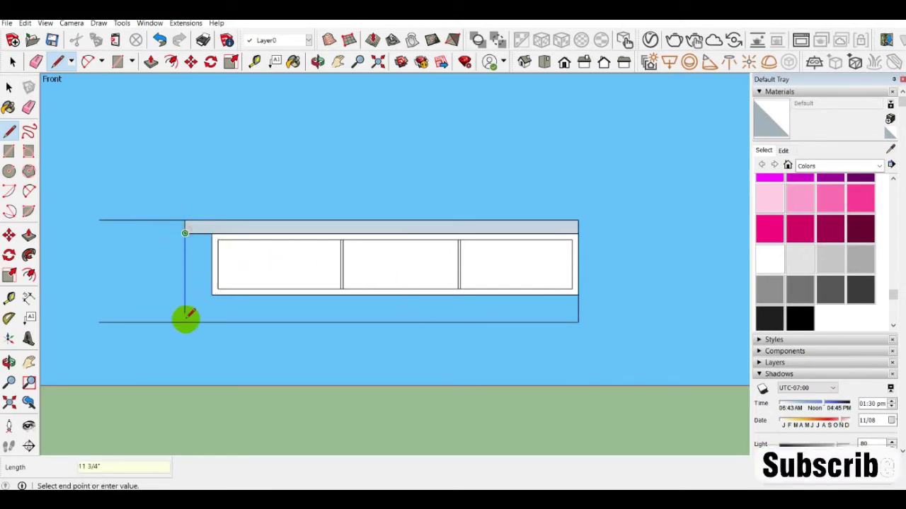
left_click(186, 320)
left_click(35, 62)
left_click(151, 221)
left_click(141, 322)
mouse_move(62, 36)
middle_mouse_down()
mouse_move(162, 95)
mouse_move(264, 330)
middle_mouse_up()
scroll(360, 145, "up", 3)
middle_click_drag(359, 145, 247, 264)
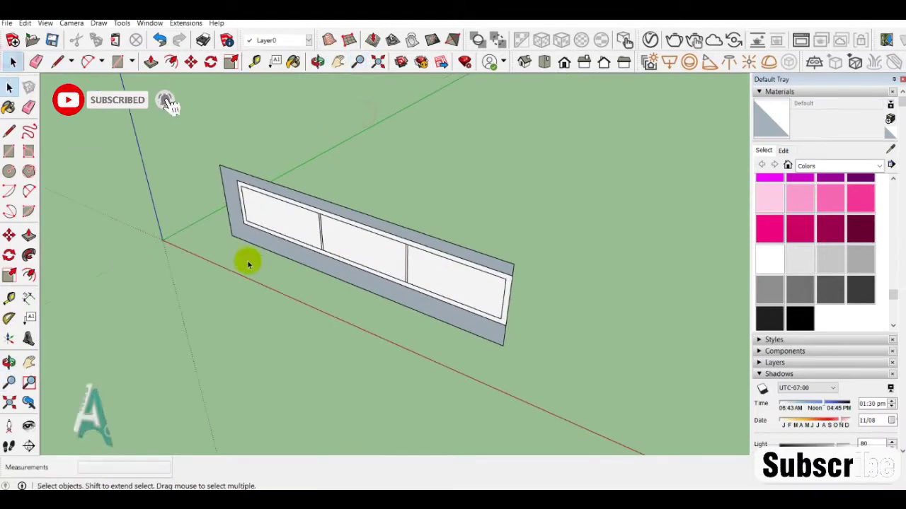
Make the panel a component and Push/Pull it into a 3' 6" deep box.
triple_click(248, 264)
left_click(28, 87)
left_click(465, 373)
right_click(409, 300)
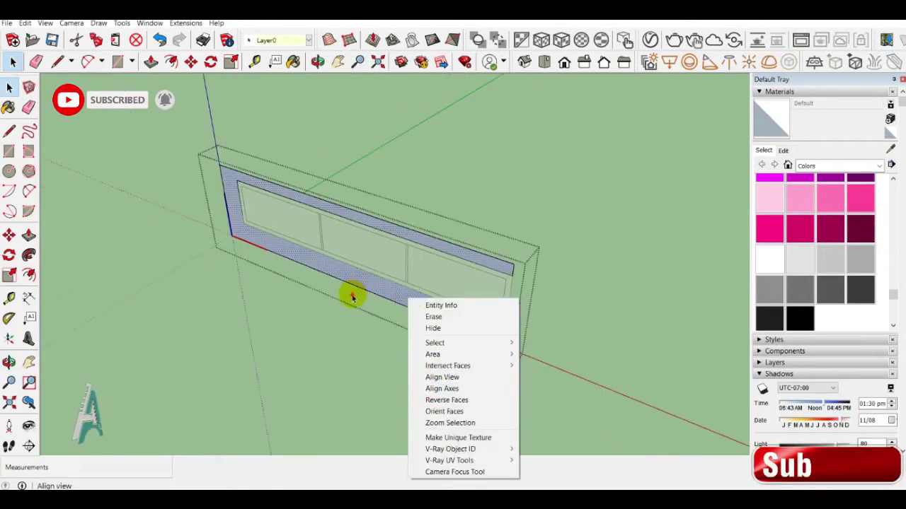
key("Escape")
key("p")
mouse_move(212, 158)
left_mouse_down()
mouse_move(371, 128)
mouse_move(354, 124)
left_mouse_up()
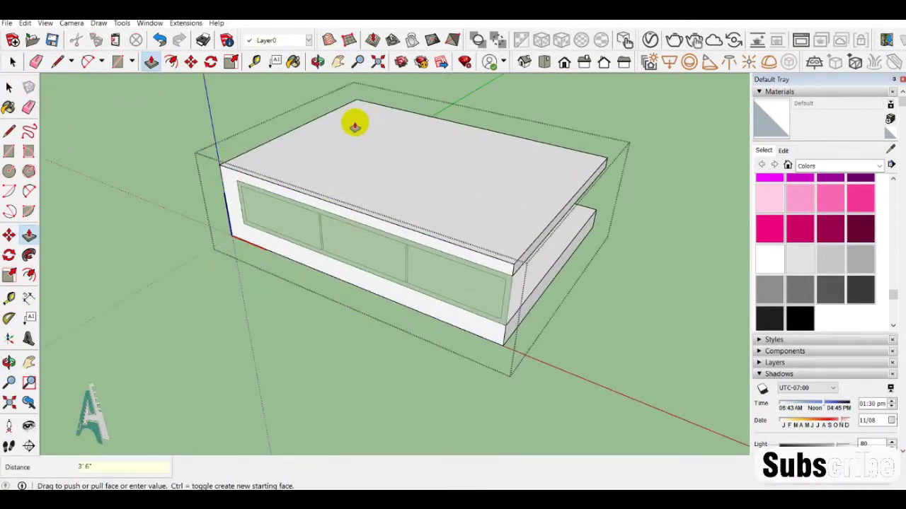
Recess all three front compartments to the same depth, forming open cubbies.
key("p")
left_click_drag(505, 293, 590, 230)
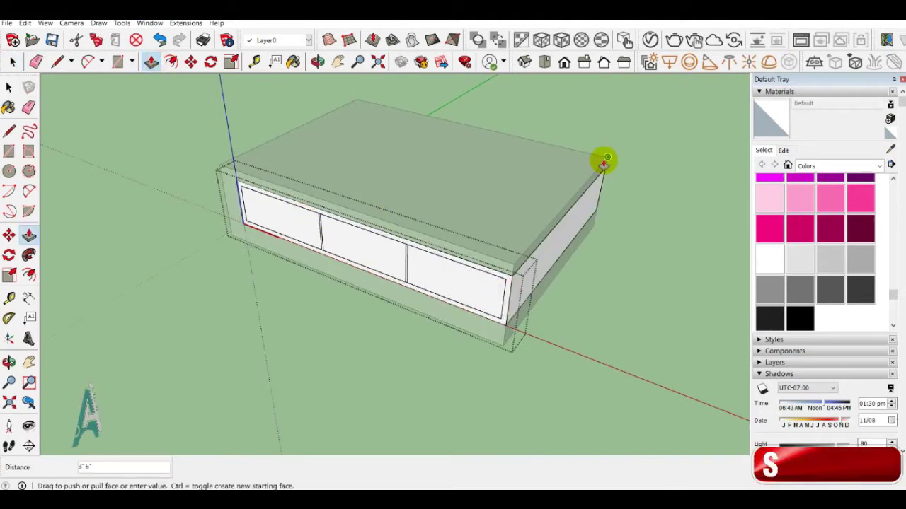
double_click(364, 251)
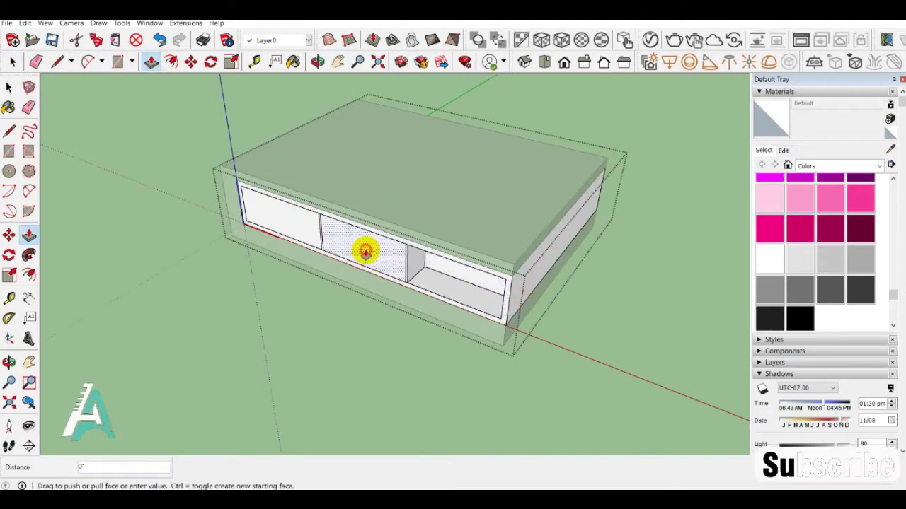
double_click(283, 226)
left_click(318, 62)
left_click_drag(540, 182, 162, 188)
key("space")
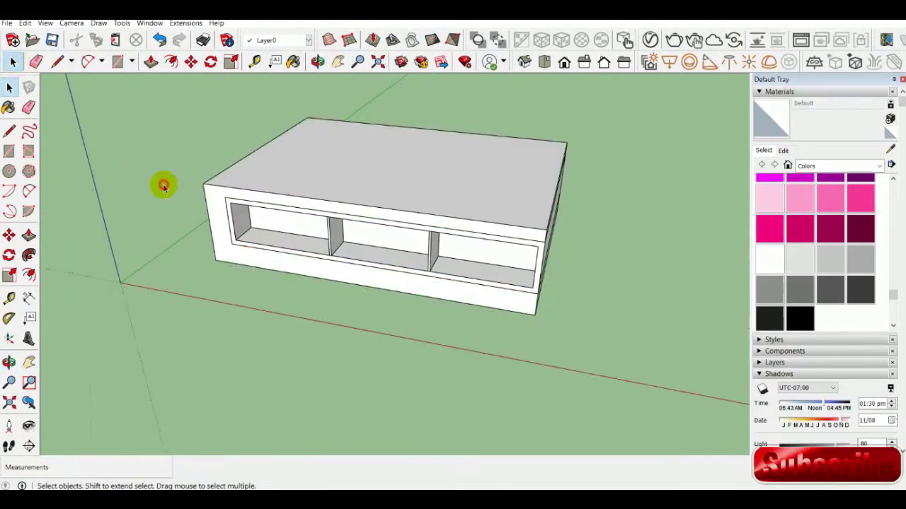
left_click_drag(373, 173, 79, 73)
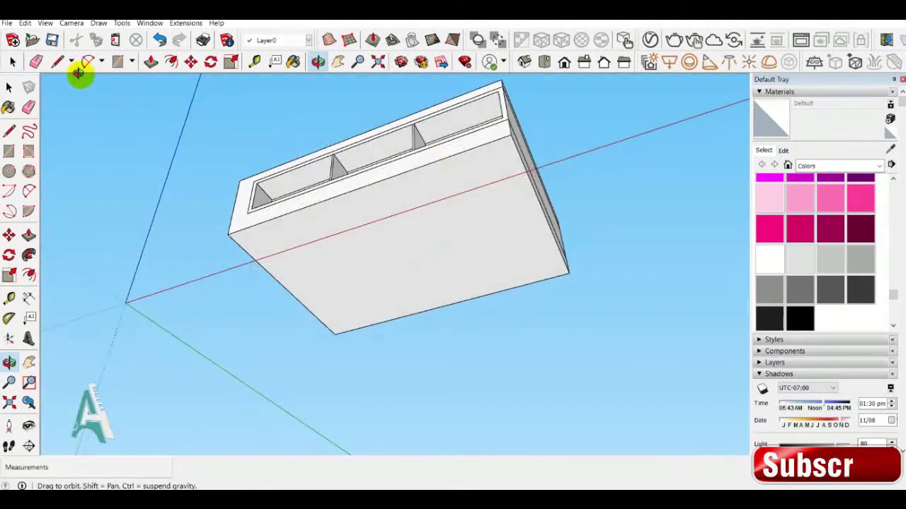
Draw a rectangle on the bottom face and pull it out into a thin base.
left_click(231, 232)
left_click(568, 272)
key("space")
left_click(441, 278)
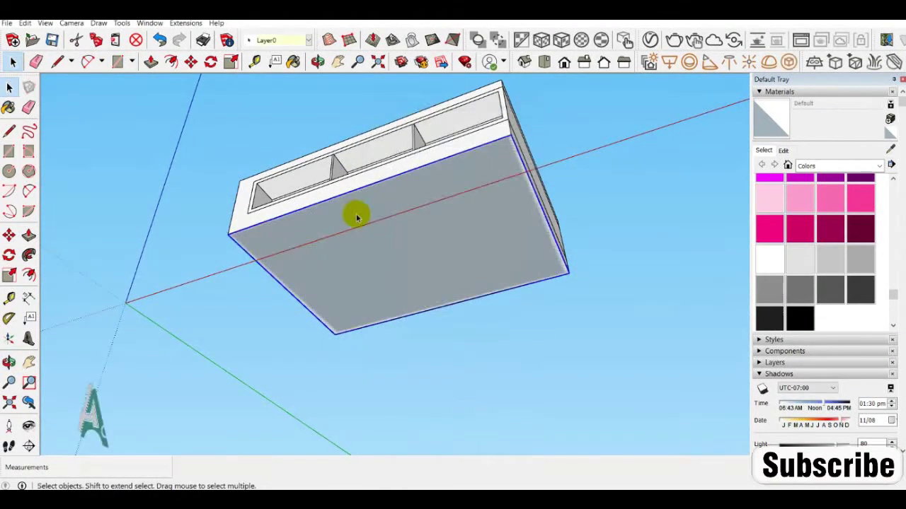
key("p")
left_click(269, 222)
left_click(259, 236)
On the underside, draw the leg's circular path and a closed leg profile.
left_click(318, 62)
left_click_drag(325, 142, 362, 258)
middle_click_drag(362, 259, 404, 269)
left_click(317, 61)
mouse_move(368, 212)
left_mouse_down()
mouse_move(388, 349)
mouse_move(441, 111)
left_mouse_up()
key("z")
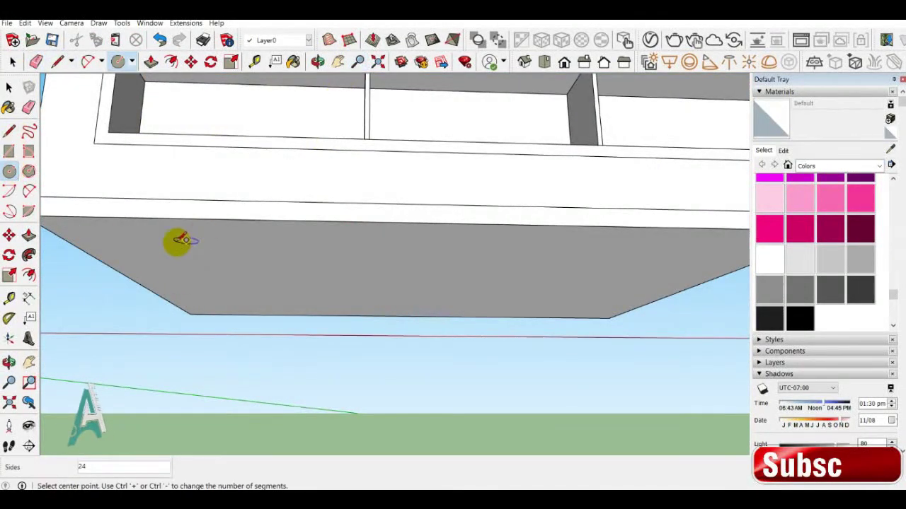
left_click(163, 244)
middle_click_drag(162, 244, 354, 176)
left_click(58, 64)
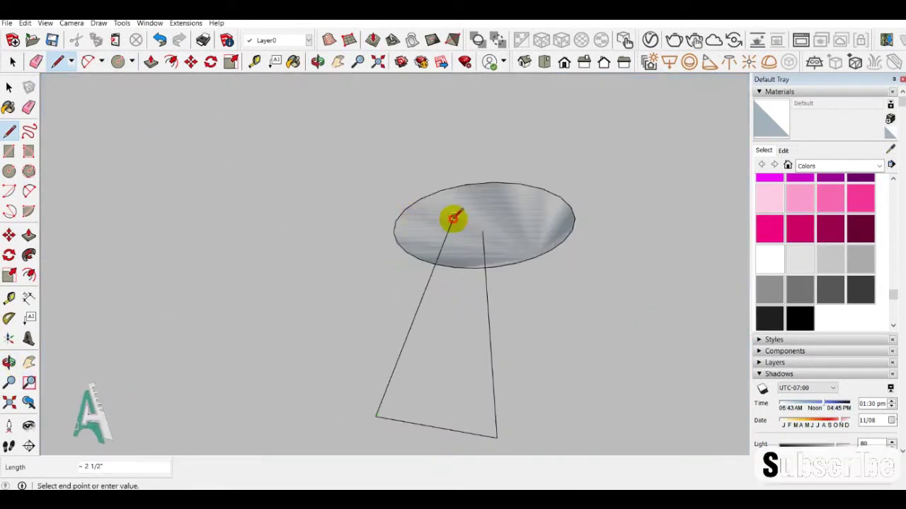
left_click(451, 214)
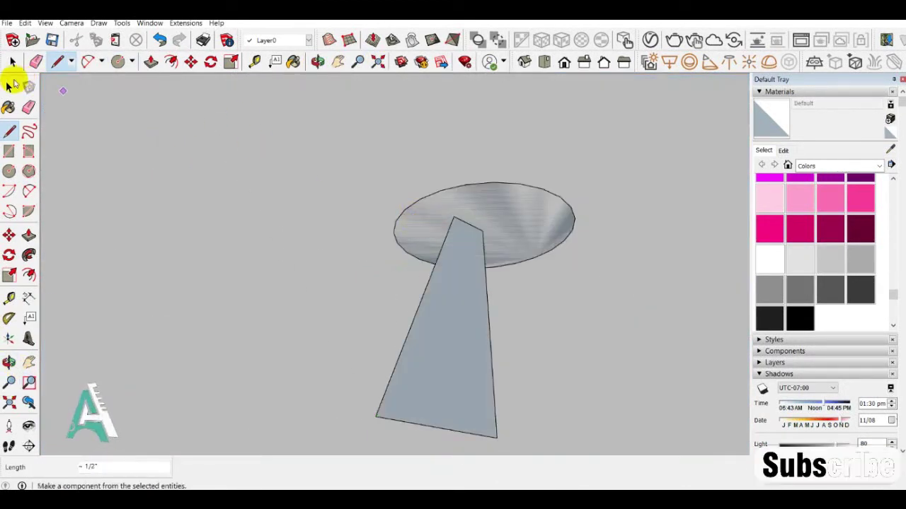
Follow Me the profile around the circle into a cone leg, delete the path, and make it a component.
key("Delete")
left_click(28, 255)
left_click_drag(460, 243, 420, 199)
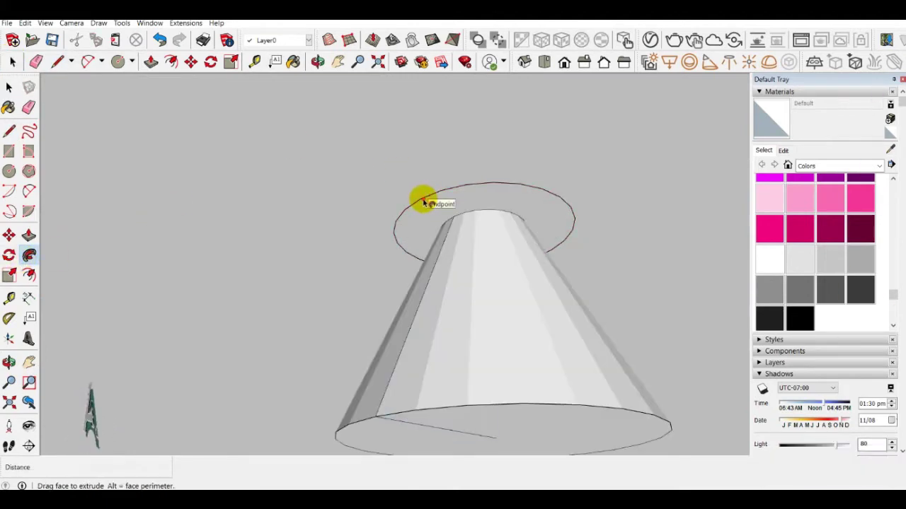
left_click(12, 62)
left_click(458, 186)
key("Delete")
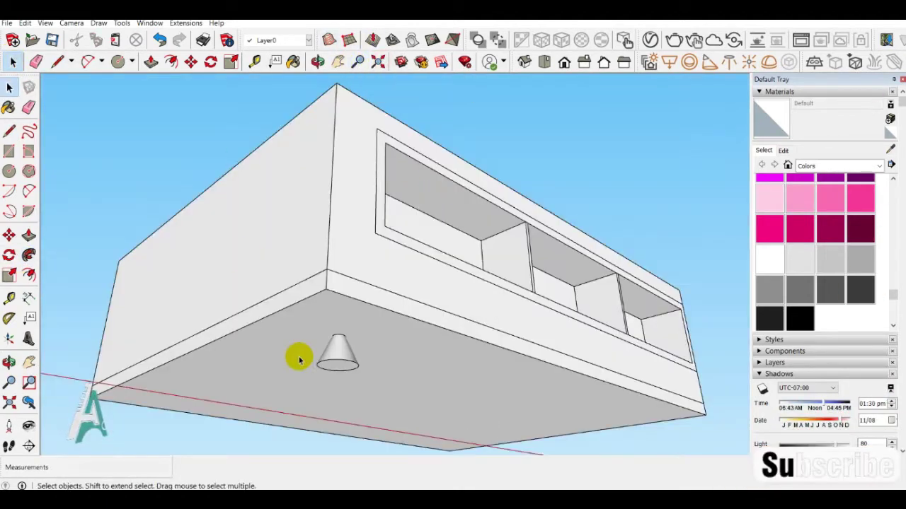
left_click(28, 86)
left_click(471, 374)
left_click(564, 62)
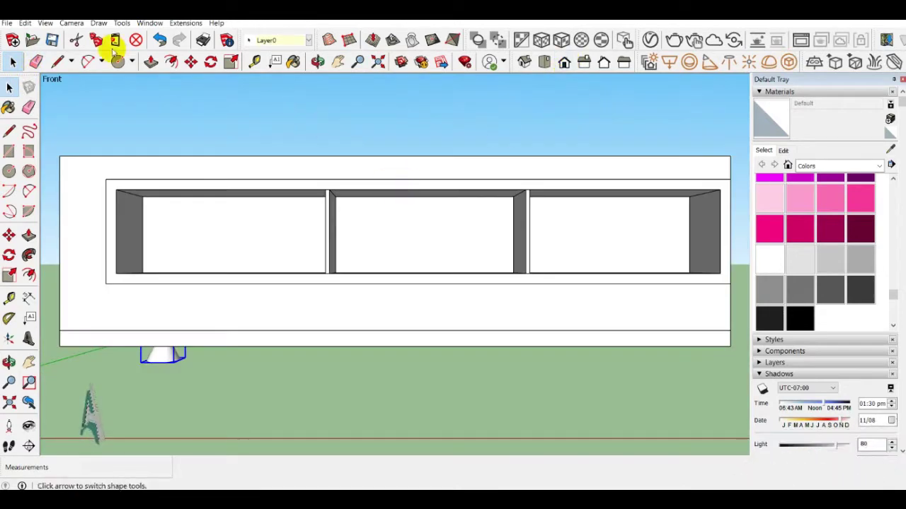
In parallel projection, copy the cone leg to the other end of the table.
left_click(71, 23)
left_click(85, 74)
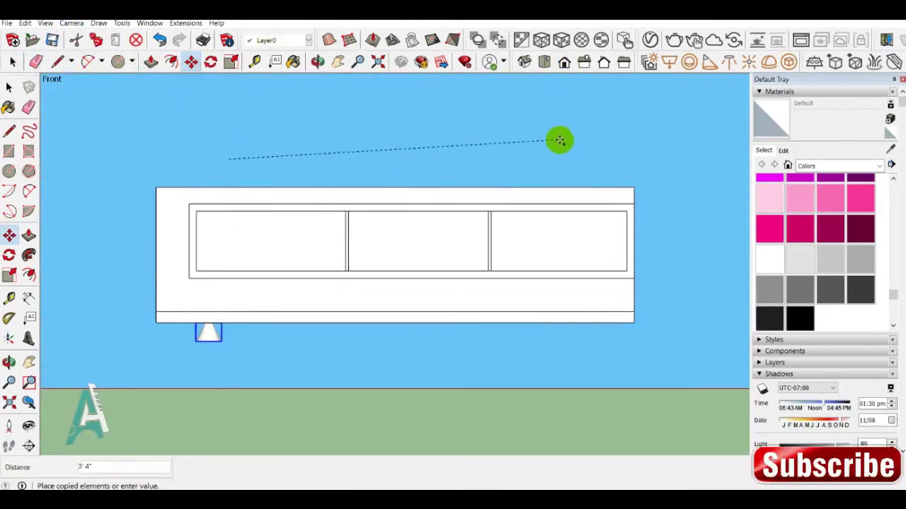
left_click(241, 191)
key("space")
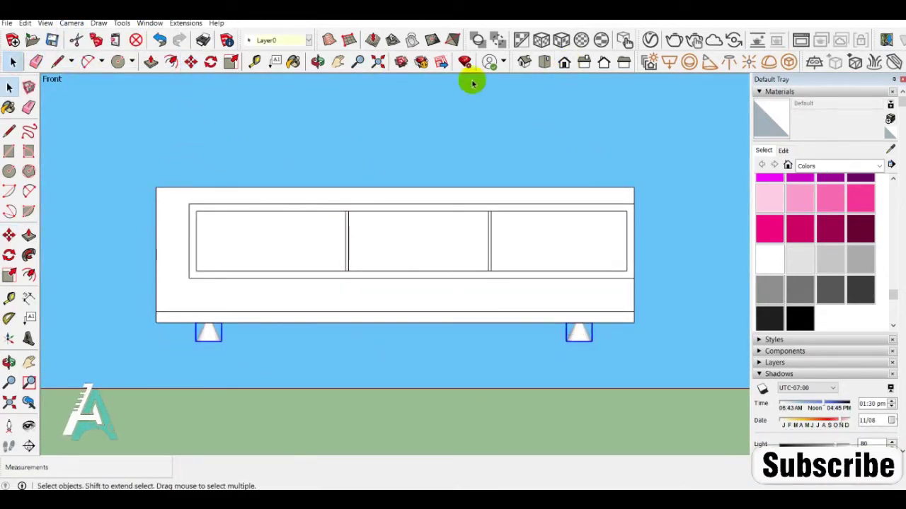
key("F4")
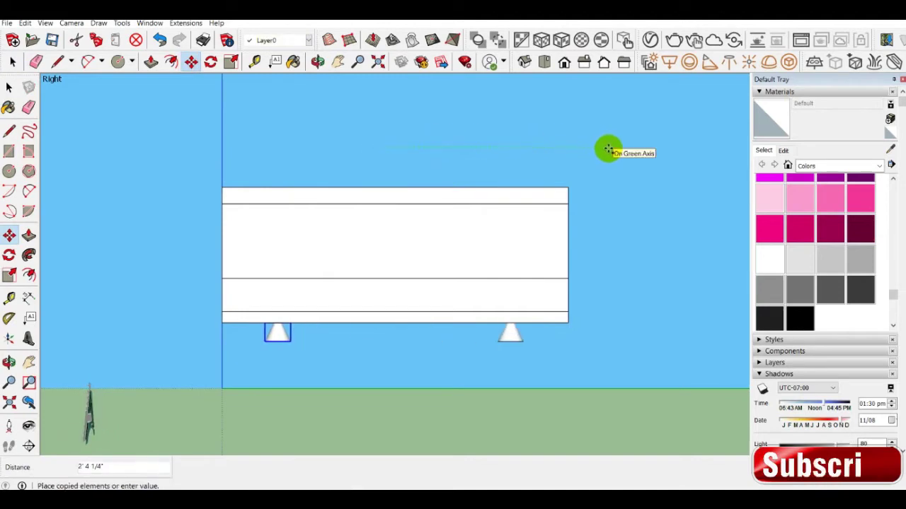
Return to perspective view and look down on the whole table.
left_click(71, 23)
left_click(77, 83)
middle_click_drag(509, 265, 343, 63)
left_click(376, 63)
scroll(385, 147, "down", 3)
key("ctrl+a")
left_click(29, 275)
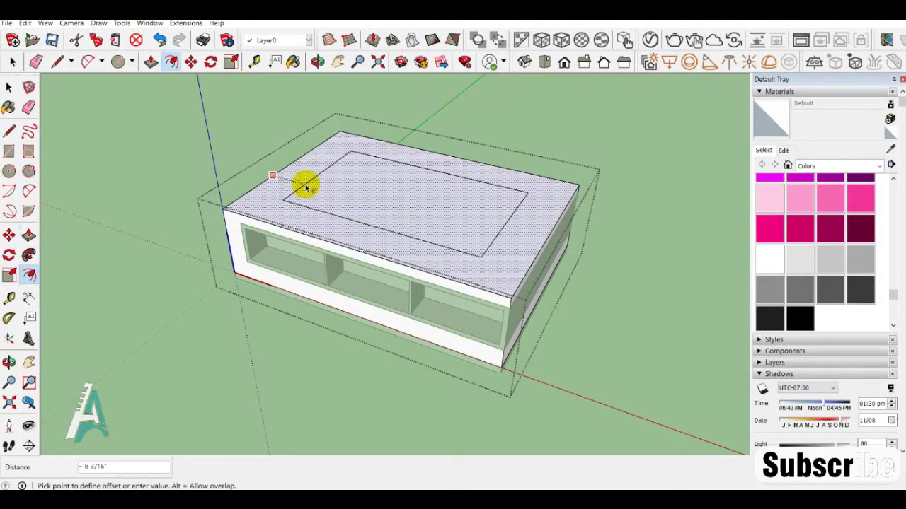
Inset a border on the tabletop and outline a small rectangular opening with lines.
left_click(306, 186)
scroll(415, 234, "up", 5)
mouse_move(415, 235)
middle_mouse_down()
mouse_move(429, 217)
mouse_move(234, 159)
middle_mouse_up()
key("l")
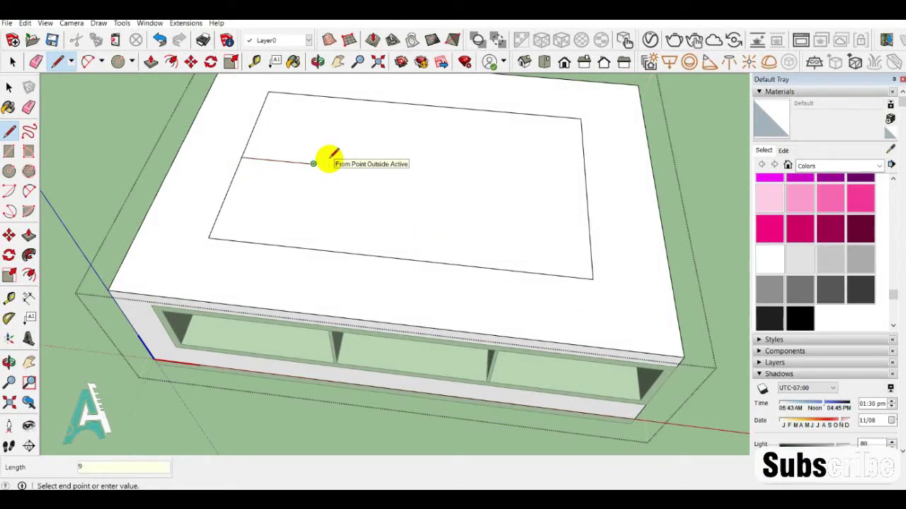
left_click(328, 115)
left_click(262, 111)
left_click(312, 164)
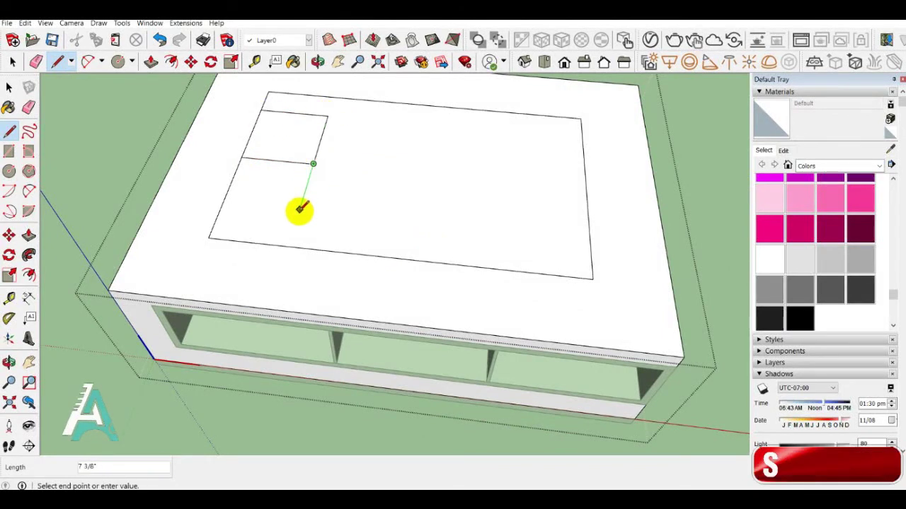
Erase the large guide rectangle and push the small opening through the top.
key("e")
left_click_drag(587, 120, 208, 127)
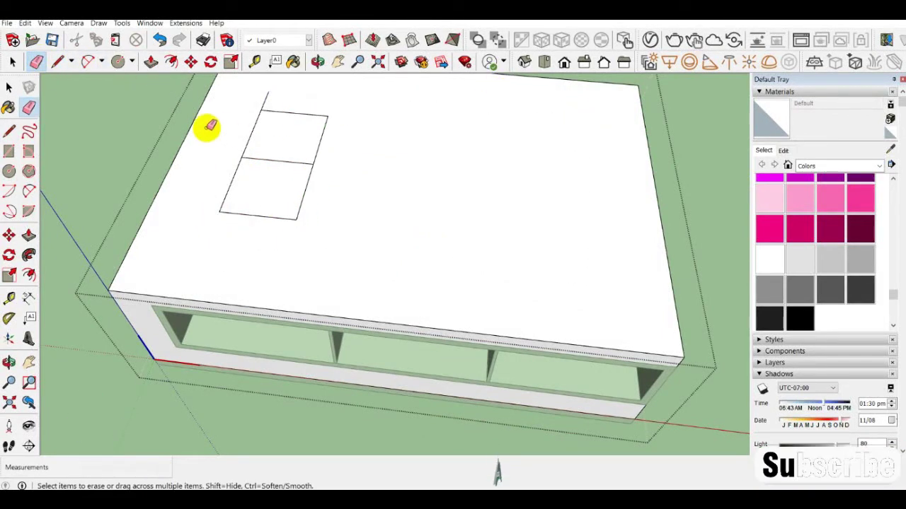
key("p")
left_click(267, 158)
left_click(273, 146)
left_click(317, 62)
mouse_move(323, 60)
left_mouse_down()
mouse_move(341, 82)
mouse_move(323, 162)
left_mouse_up()
left_click(358, 62)
left_click_drag(384, 213, 384, 262)
Select the inner shelf box and pick it up with Move.
key("space")
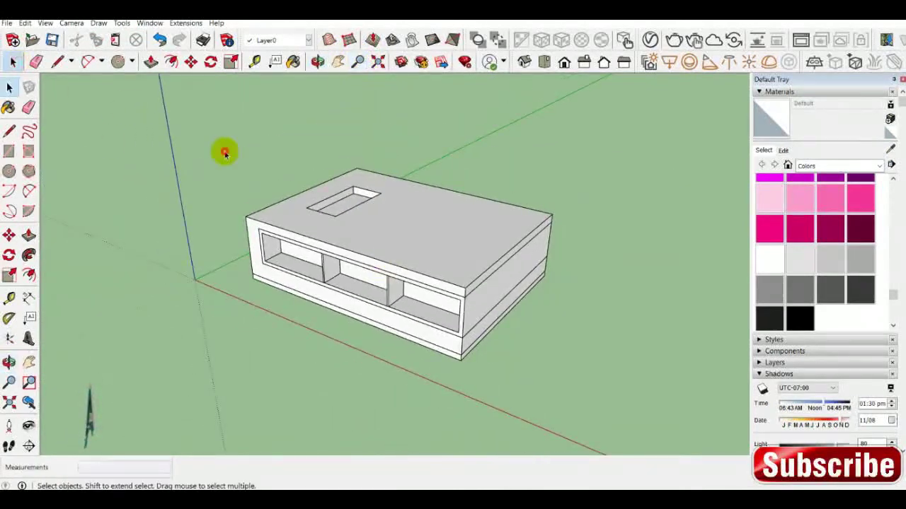
left_click(406, 283)
key("m")
left_click(384, 209)
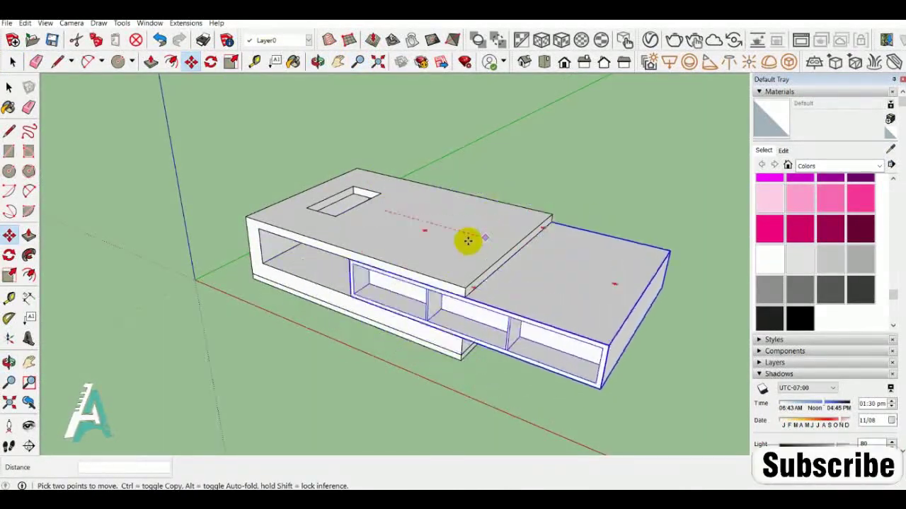
Place the shelf box sticking out sideways from the table.
left_click(422, 245)
key("space")
left_click(351, 89)
mouse_move(410, 160)
middle_mouse_down()
mouse_move(519, 178)
mouse_move(364, 168)
middle_mouse_up()
mouse_move(363, 168)
left_mouse_down()
mouse_move(304, 276)
mouse_move(365, 181)
left_mouse_up()
key("space")
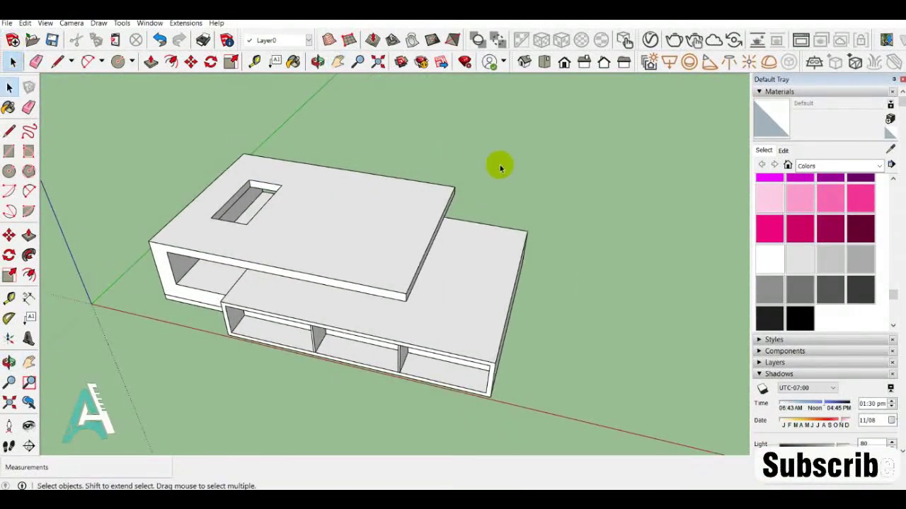
Paint the table body with a light texture image loaded into the material.
key("b")
left_click(783, 150)
left_click(762, 256)
double_click(677, 182)
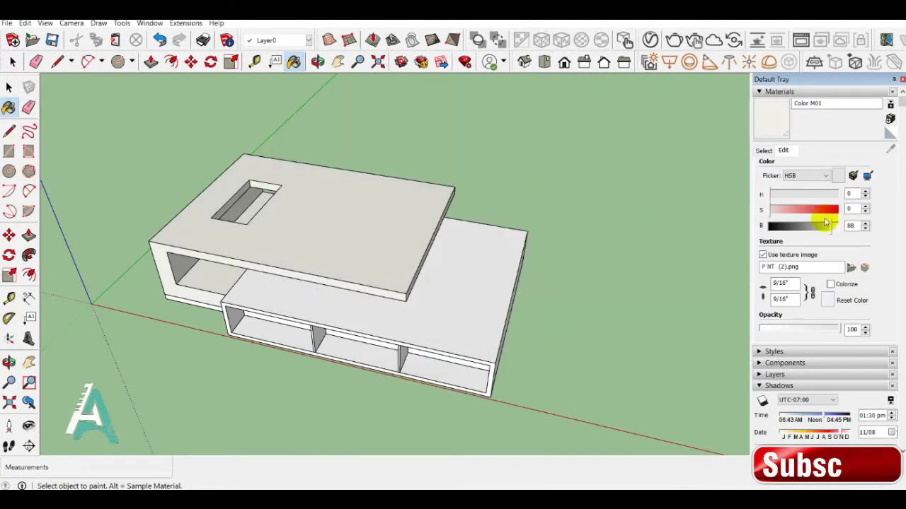
left_click(763, 150)
Paint the shelf box and give its material a dark wood texture.
left_click(797, 291)
scroll(877, 248, "down", 5)
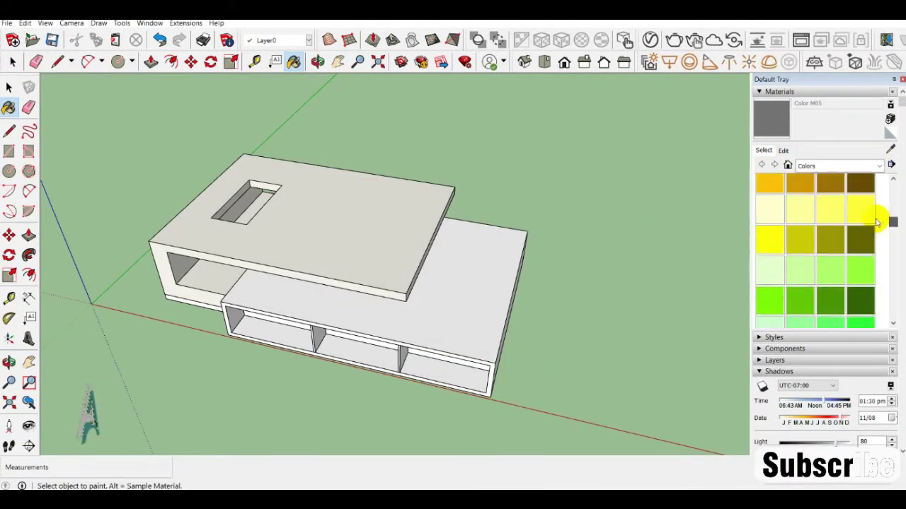
left_click(800, 296)
left_click(485, 263)
left_click(784, 150)
left_click(762, 255)
double_click(410, 255)
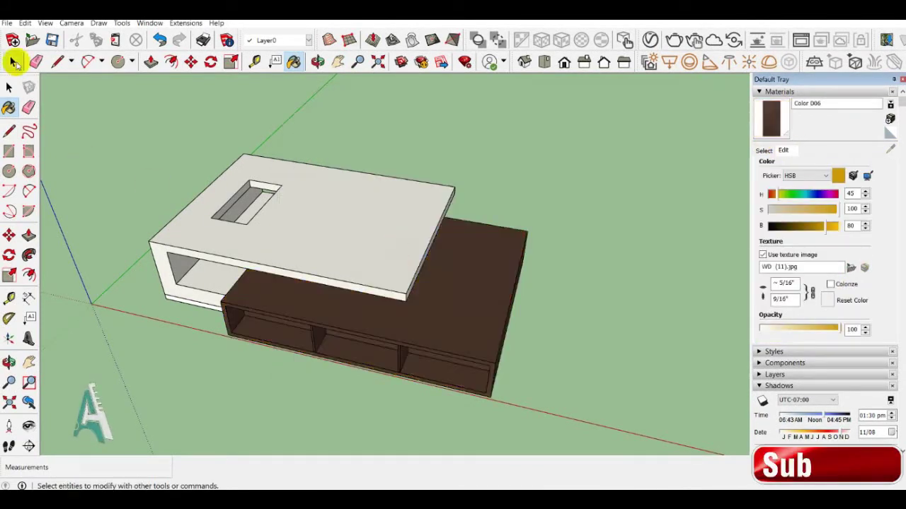
Orbit around the textured table to check the finishes from below and above.
left_click(12, 61)
left_click(476, 311)
left_click(576, 196)
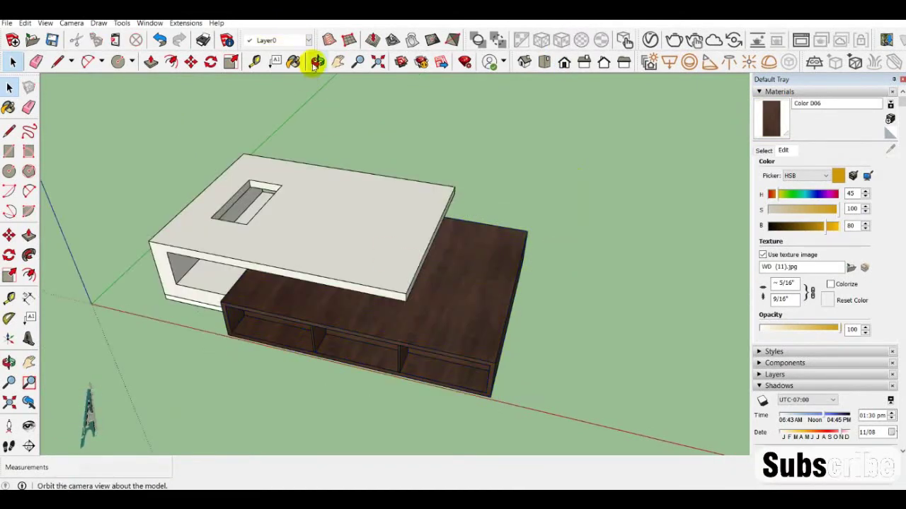
left_click(317, 61)
left_click_drag(313, 313, 312, 213)
key("space")
left_click(317, 61)
left_click_drag(339, 247, 339, 142)
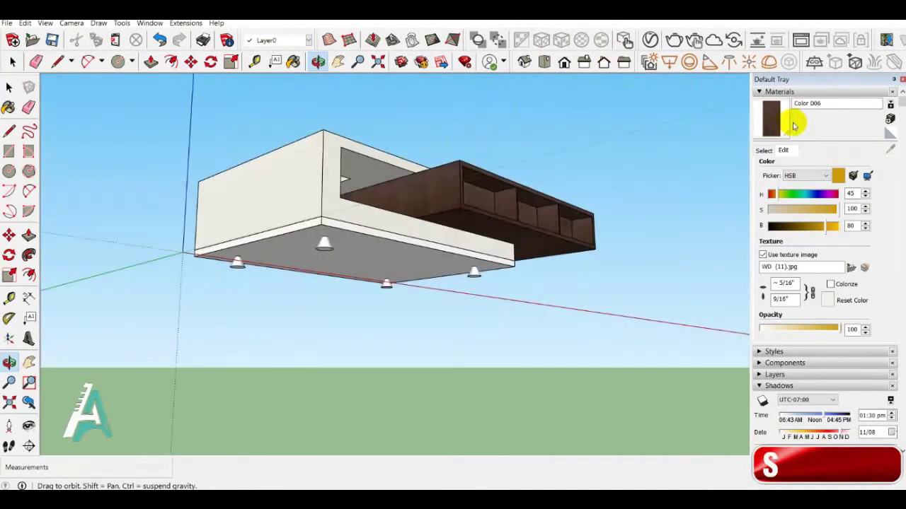
left_click(885, 146)
left_click_drag(893, 212, 893, 292)
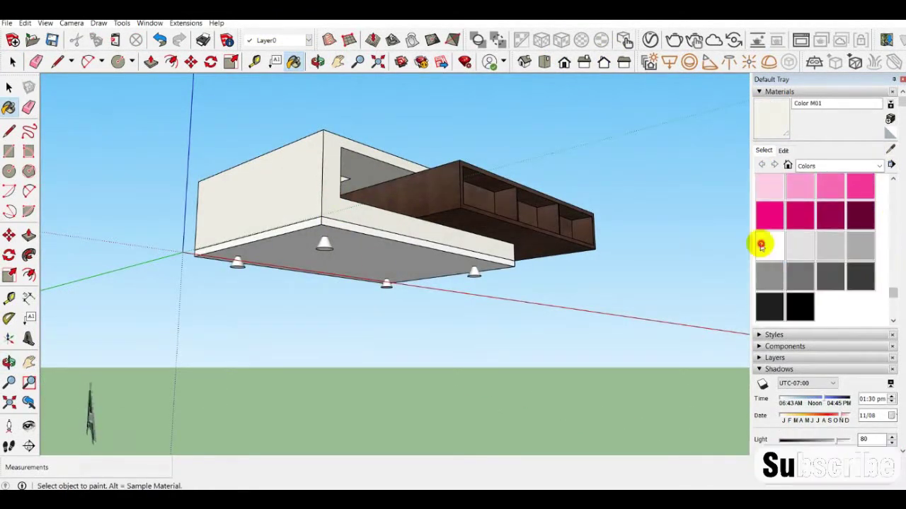
left_click(317, 62)
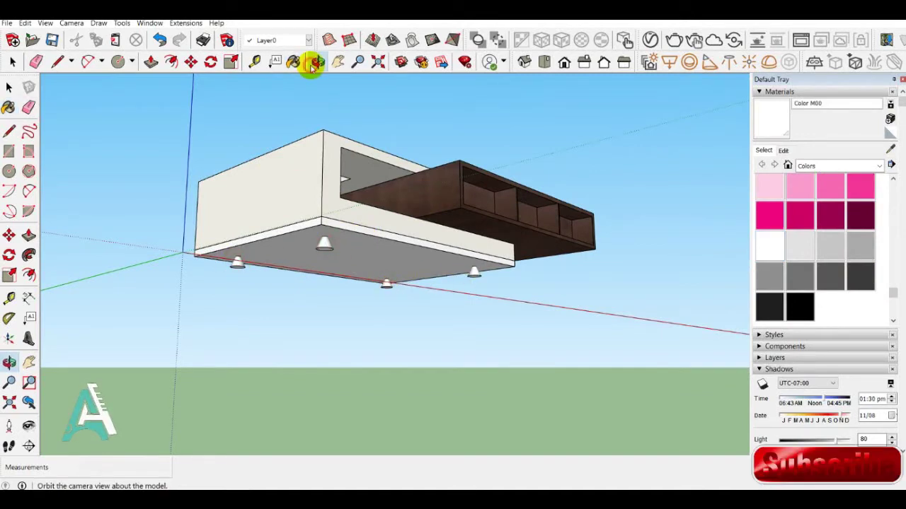
left_click_drag(297, 156, 269, 283)
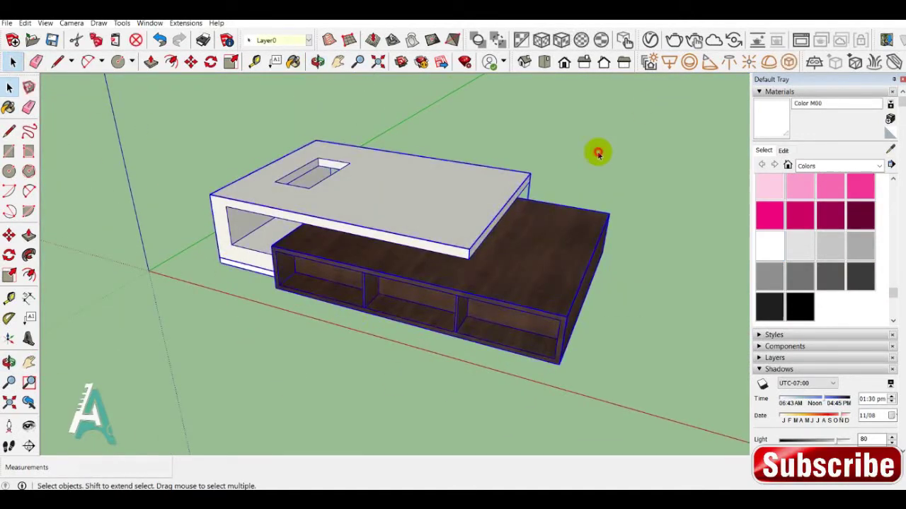
Save the model as '3d design 1021'.
key("ctrl+s")
type("3d design 1021")
left_click(603, 354)
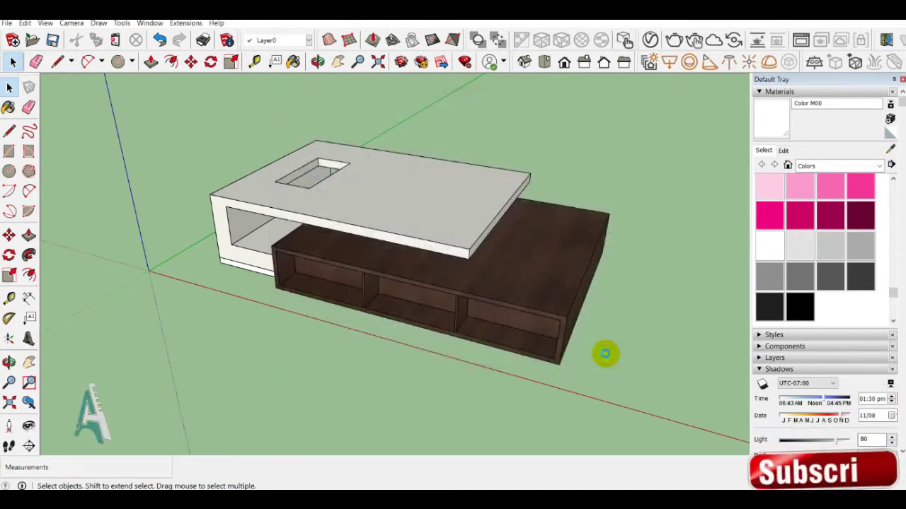
left_click(764, 91)
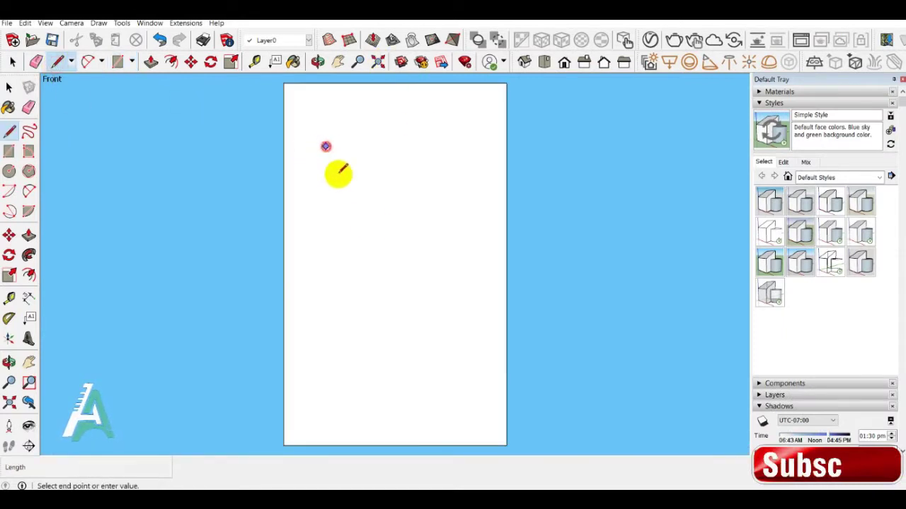
Finish the glass profile's last edge and erase the surrounding guide rectangle.
left_click(375, 247)
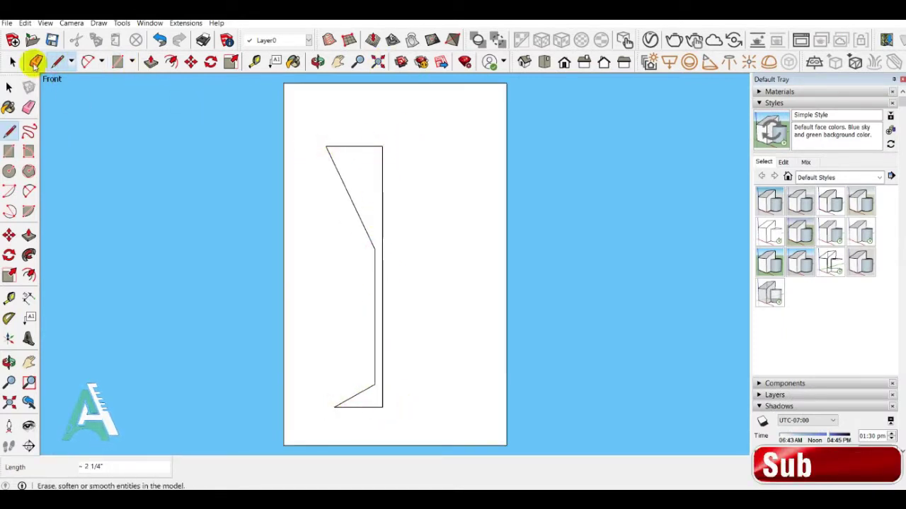
left_click(35, 62)
mouse_move(475, 116)
left_mouse_down()
mouse_move(359, 351)
mouse_move(225, 387)
left_mouse_up()
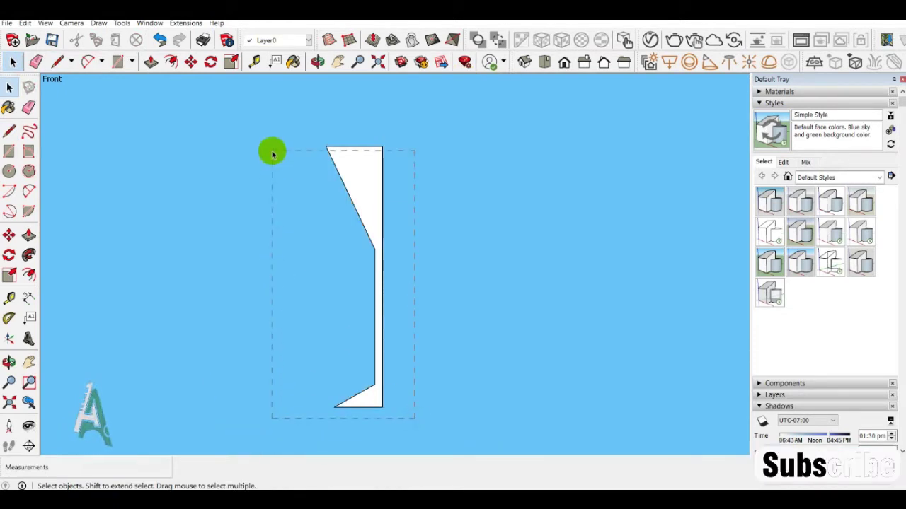
left_click_drag(273, 154, 272, 154)
Move the profile's top edge upward to raise it.
left_click(190, 62)
left_click(9, 86)
left_click(239, 168)
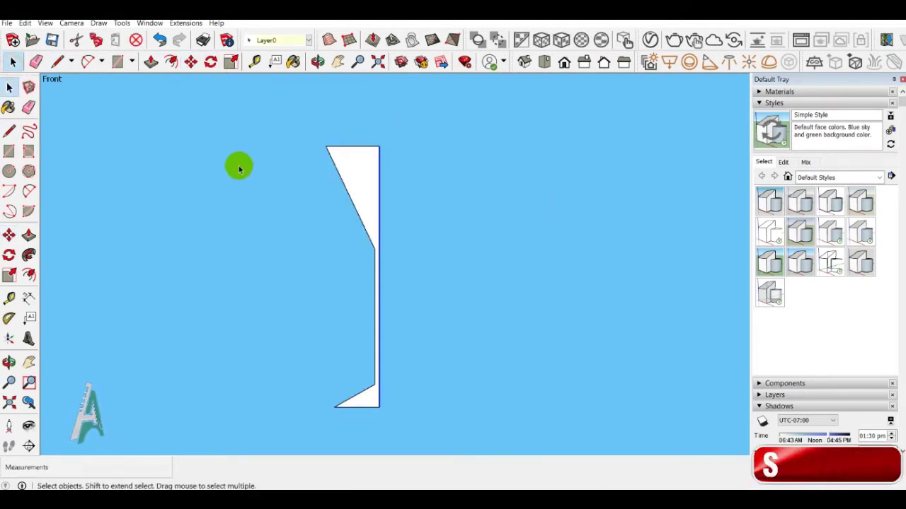
key("m")
left_click(455, 227)
key("space")
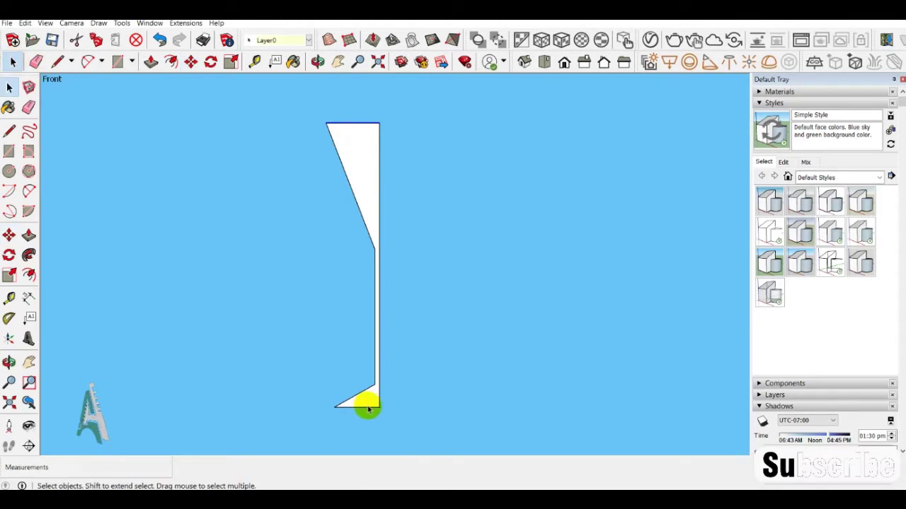
Make the glass profile into a component.
left_click(28, 86)
left_click(469, 374)
left_click(71, 23)
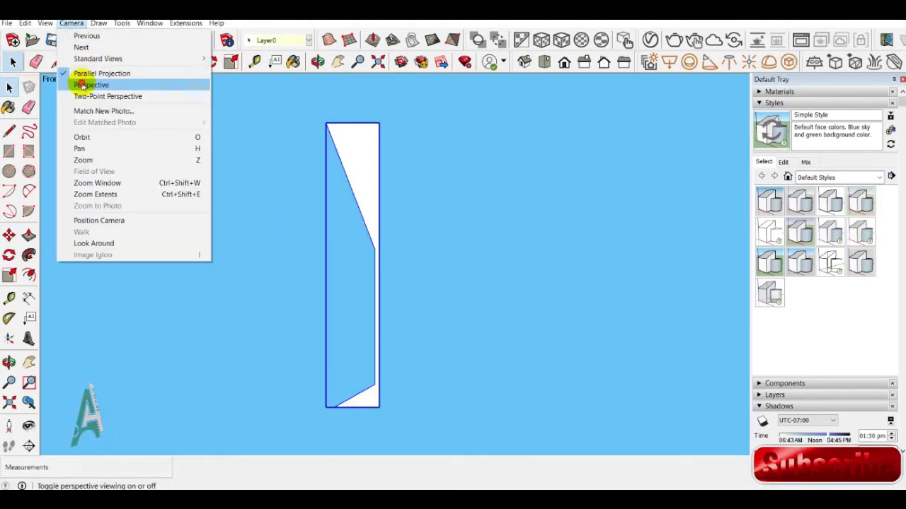
Switch to perspective, orbit into 3D, and paste a copy of the profile.
left_click(81, 83)
left_click(317, 62)
left_click_drag(354, 283, 279, 341)
left_click(96, 40)
left_click(115, 40)
left_click(252, 304)
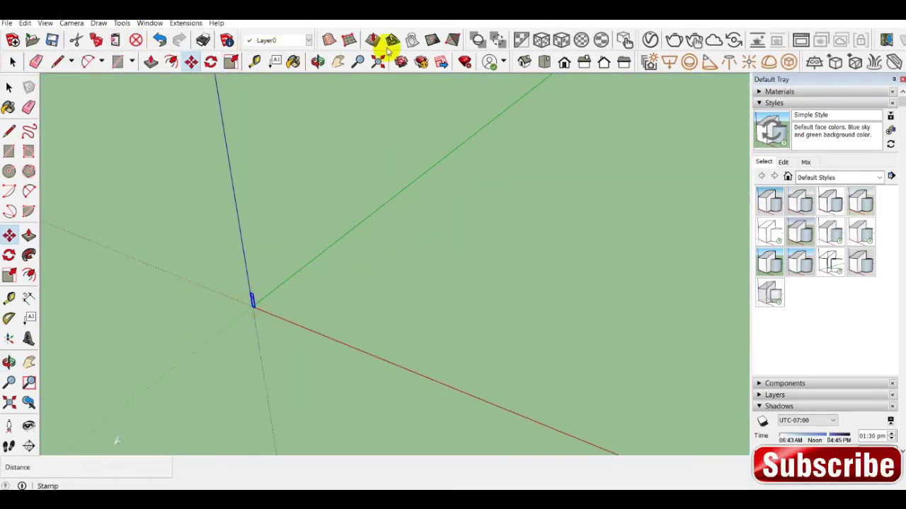
left_click(377, 62)
left_click(318, 63)
Edit the profile component and delete the extra top part of its face.
double_click(399, 178)
key("l")
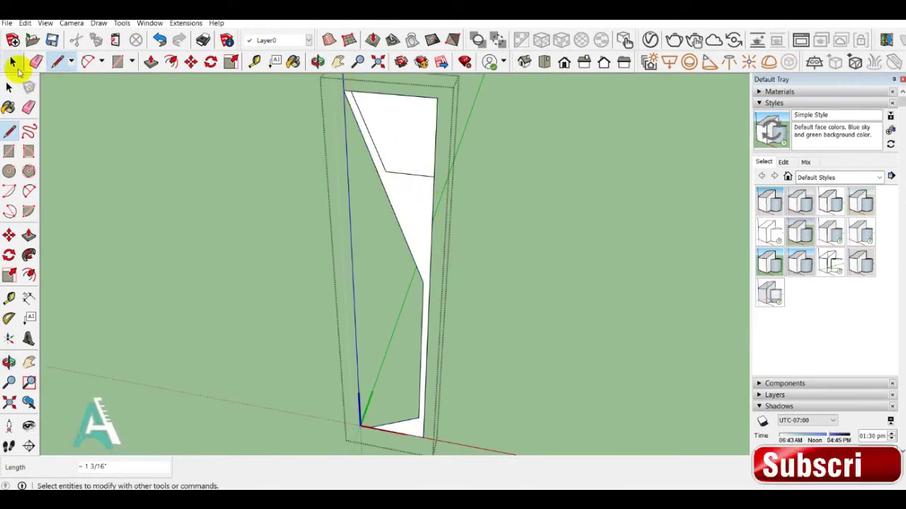
left_click(13, 64)
left_click(396, 128)
key("Delete")
left_click(358, 62)
scroll(106, 164, "down", 2)
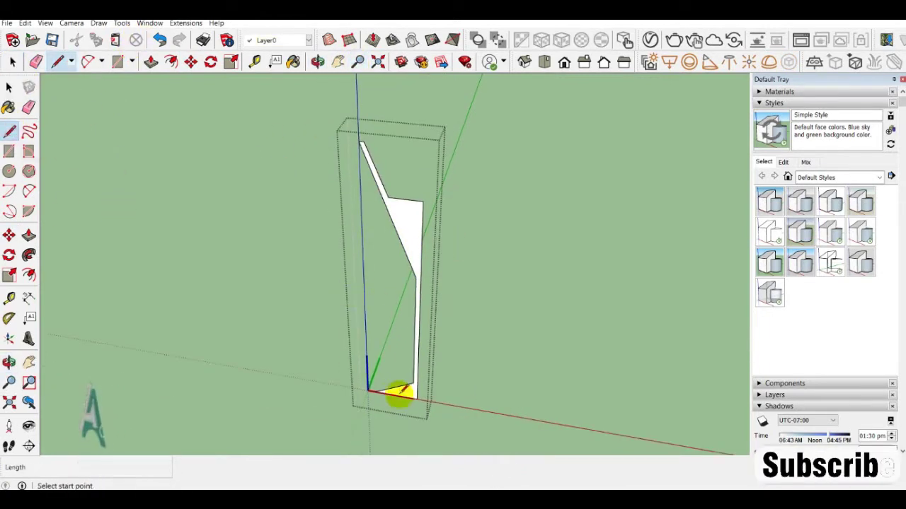
Draw a circle path at the base of the profile.
key("e")
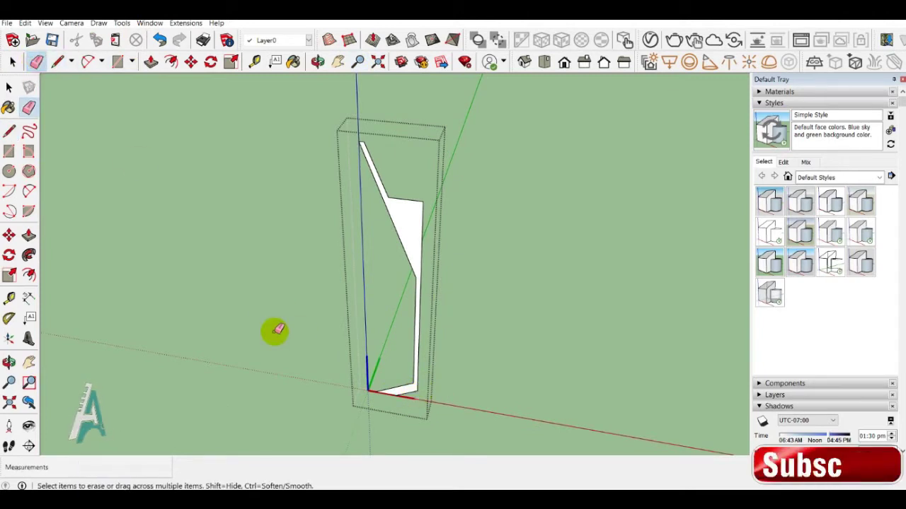
key("c")
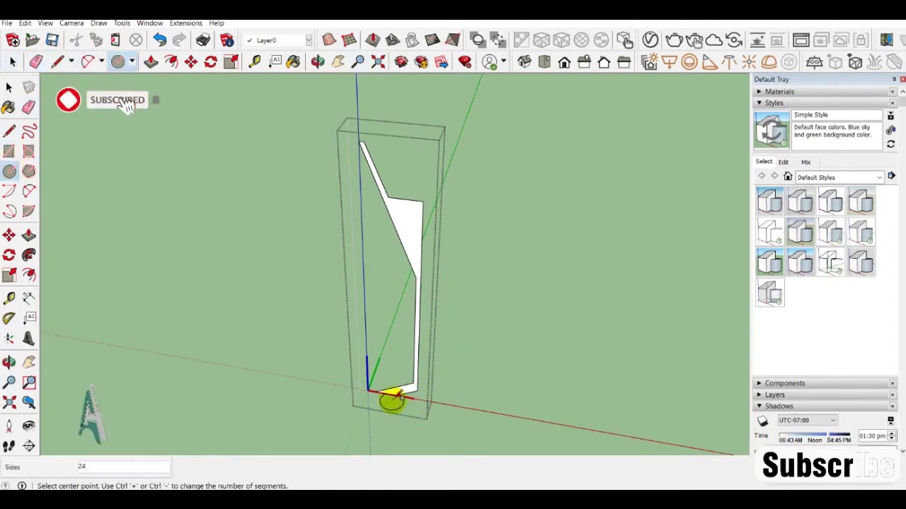
left_click(370, 390)
key("space")
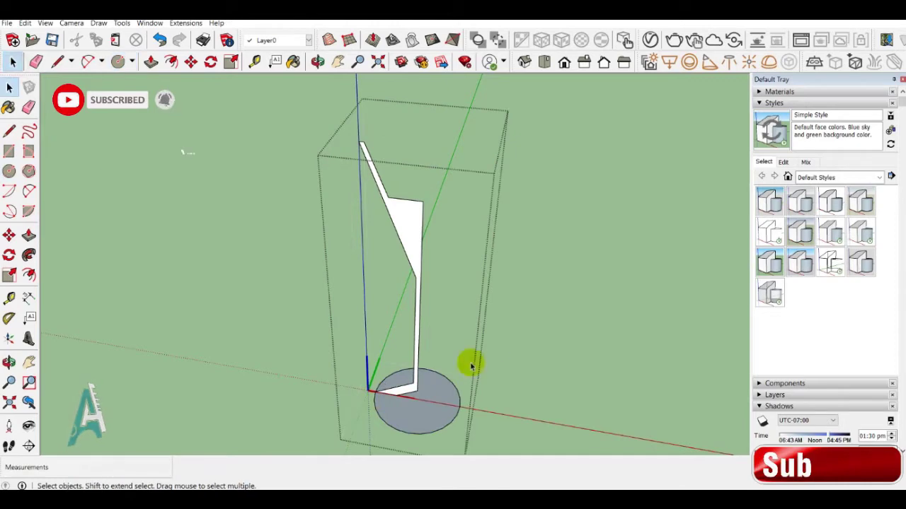
key("o")
mouse_move(437, 286)
left_mouse_down()
mouse_move(471, 139)
mouse_move(439, 252)
left_mouse_up()
Follow Me the profile around the circle into a 3D martini glass.
left_click(29, 255)
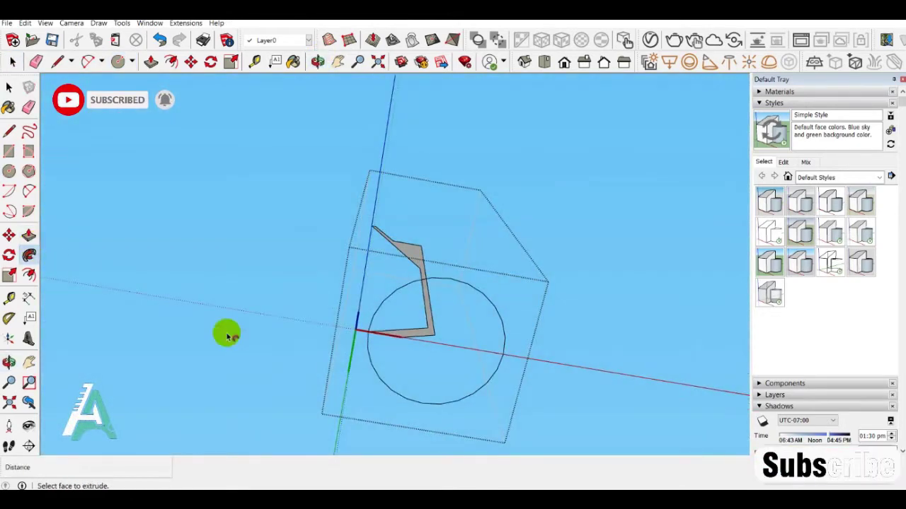
left_click_drag(394, 337, 367, 330)
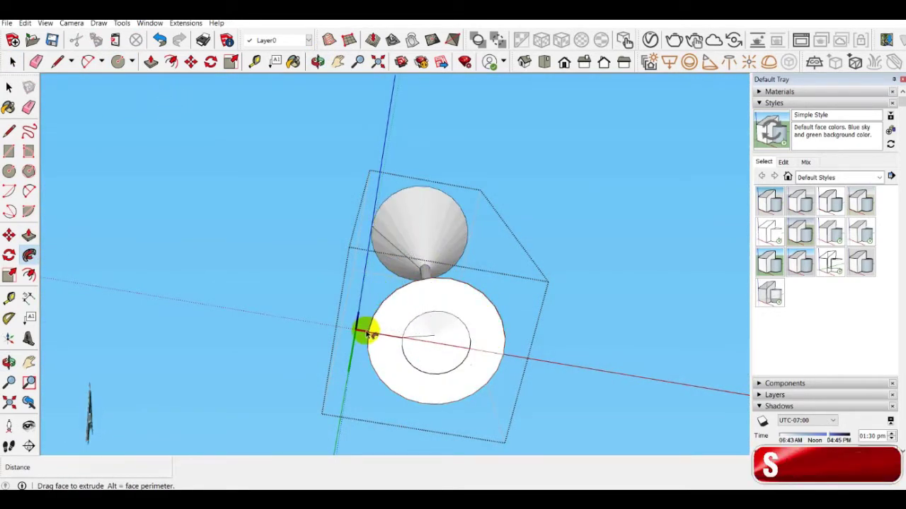
mouse_move(373, 336)
middle_mouse_down()
mouse_move(425, 330)
mouse_move(430, 227)
middle_mouse_up()
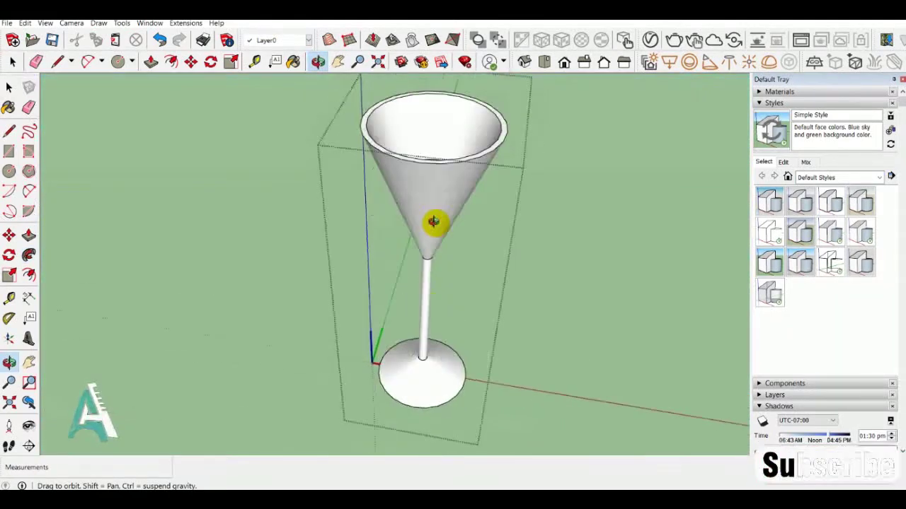
key("z")
left_click_drag(369, 152, 368, 177)
left_click(12, 62)
Try moving the rim and scaling the glass, then cancel both.
key("m")
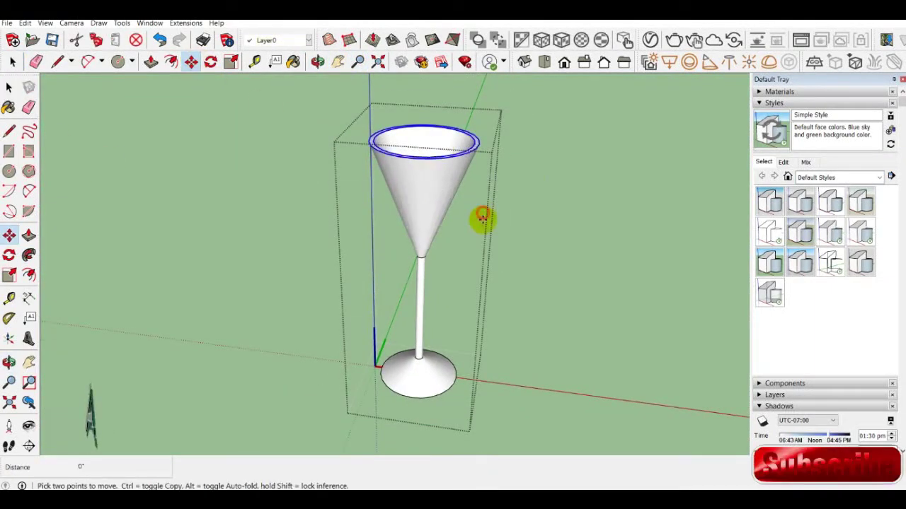
left_click(485, 221)
left_click(9, 86)
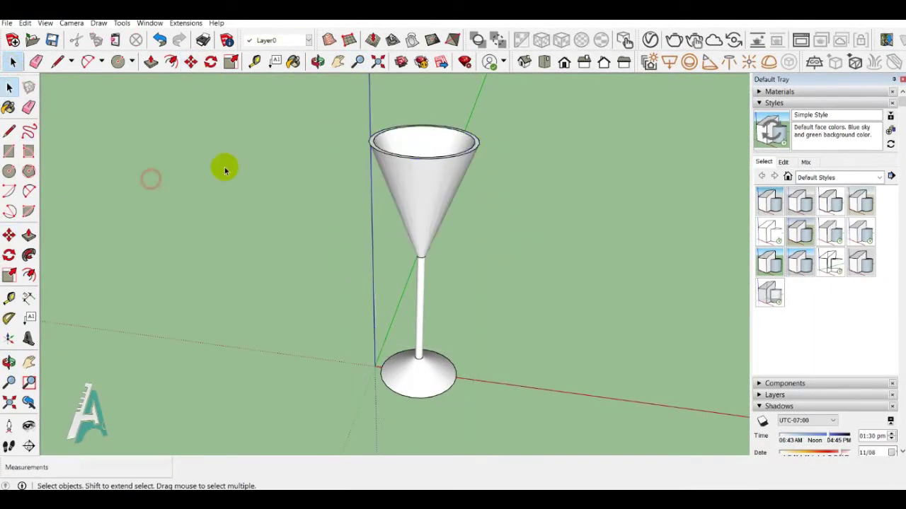
left_click(421, 297)
left_click(121, 22)
left_click(142, 138)
left_click_drag(419, 142, 433, 240)
key("Escape")
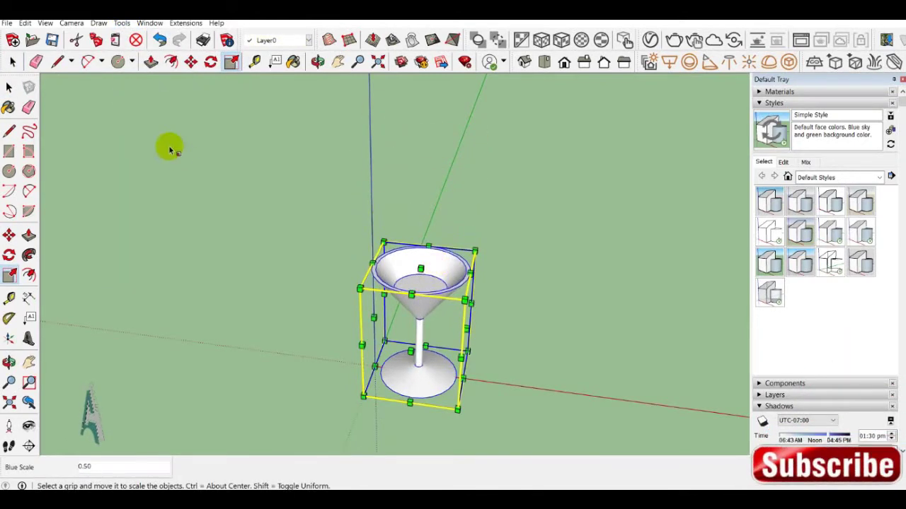
key("space")
left_click(356, 282)
Select the cone bowl and move it up to lengthen the stem.
left_click_drag(313, 218, 534, 334)
key("m")
left_click(418, 365)
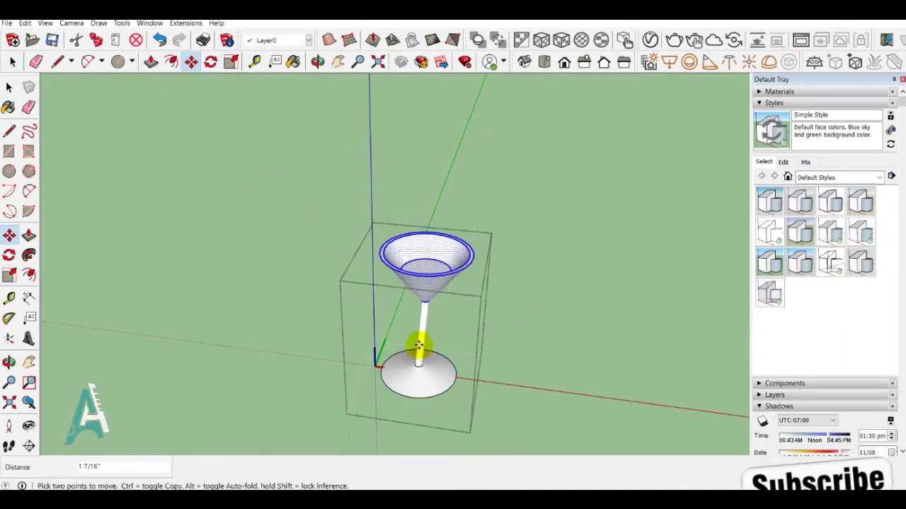
left_click(416, 319)
key("space")
Open the Colors materials and pick the pale cyan Color H01.
scroll(366, 307, "up", 3)
scroll(366, 307, "down", 3)
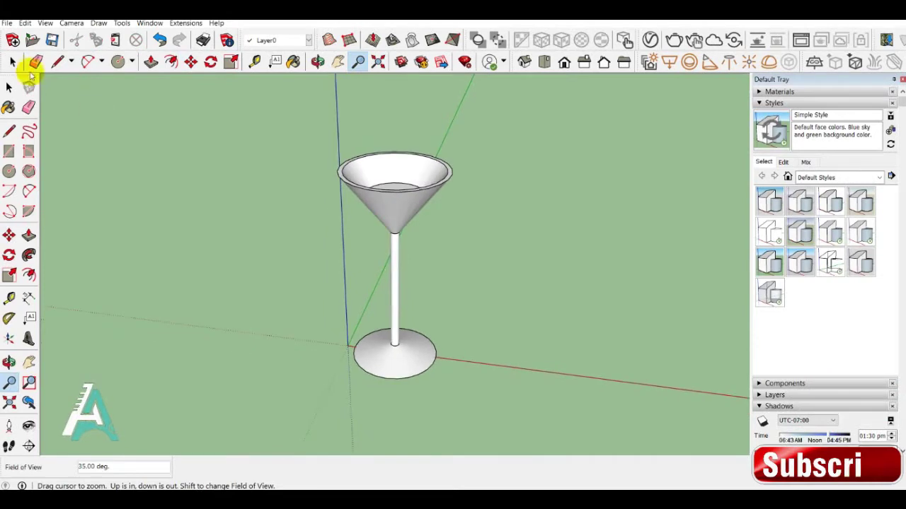
left_click(13, 62)
left_click(779, 91)
scroll(814, 262, "down", 5)
left_click(769, 329)
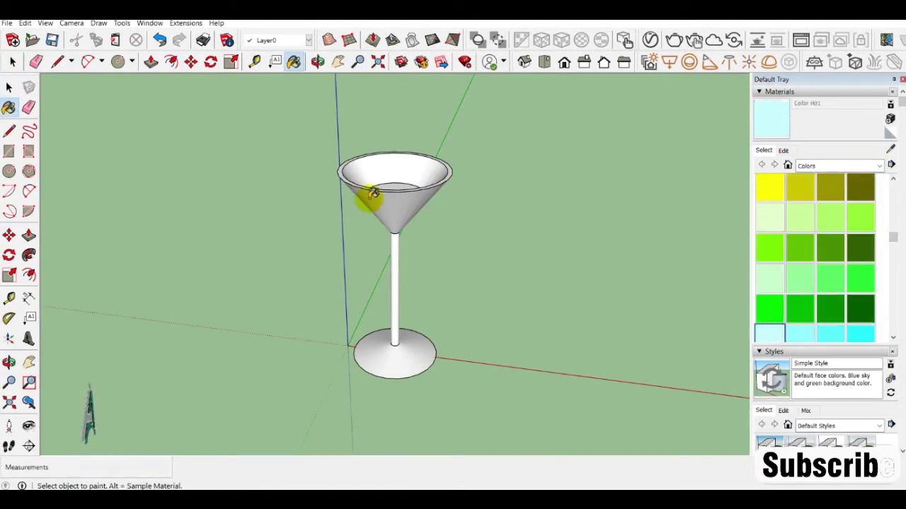
Paint the glass Color H01 and the liquid in the bowl Color F05.
left_click(364, 196)
key("space")
left_click(773, 250)
left_click(405, 182)
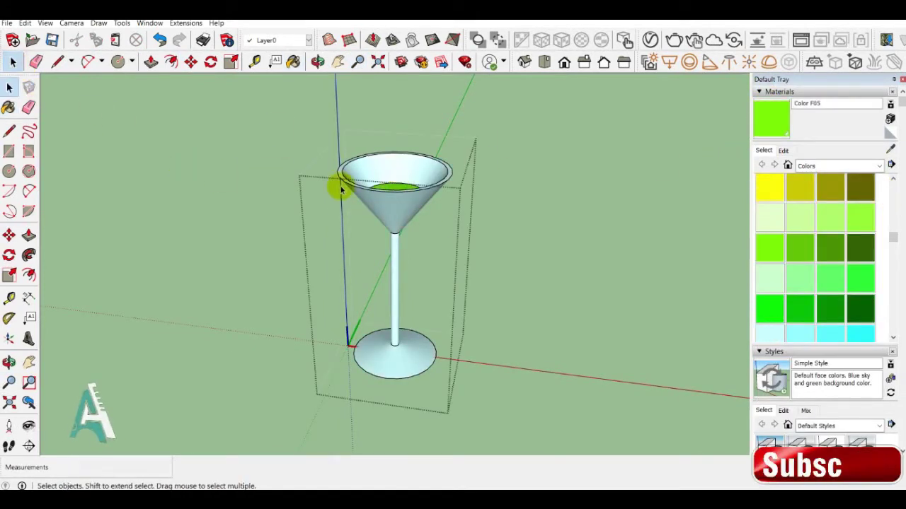
Load the GLS UT.jpg texture from the Table Design 21 folder into the glass material.
left_click(885, 151)
left_click(783, 150)
left_click(762, 255)
left_click(321, 190)
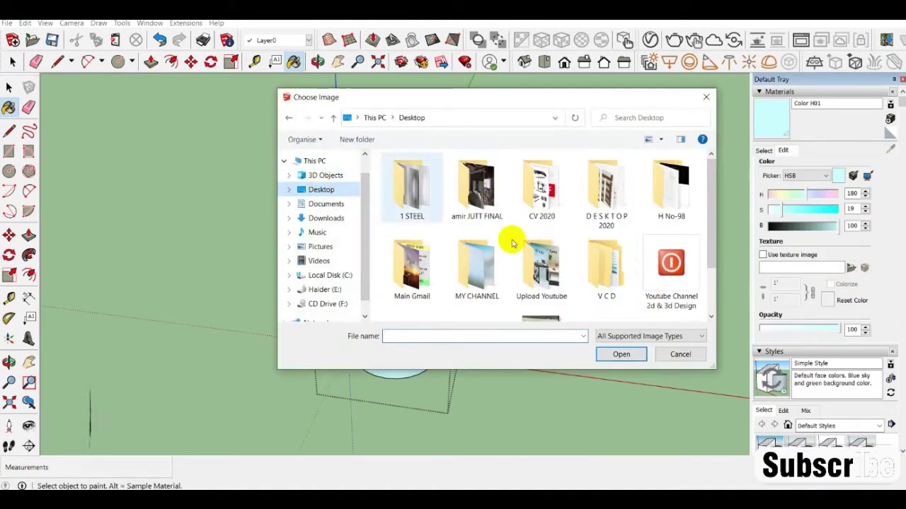
scroll(711, 246, "down", 2)
double_click(672, 212)
scroll(486, 243, "down", 3)
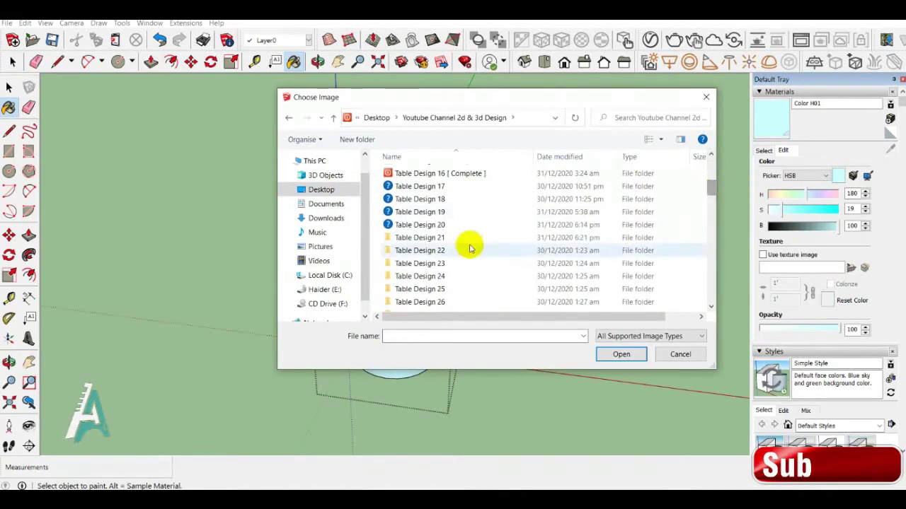
double_click(486, 245)
double_click(407, 187)
left_click(415, 182)
left_click(622, 353)
Lower the glass material's opacity to 34 so it's translucent.
key("space")
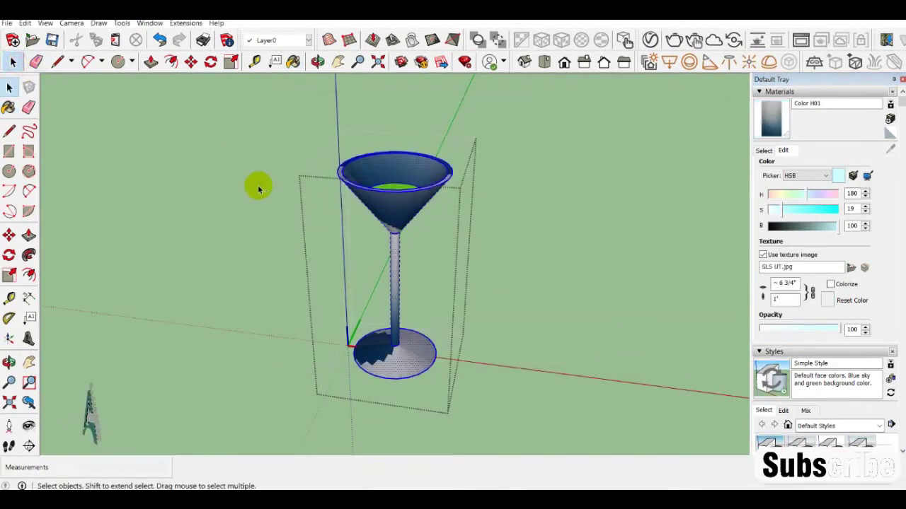
triple_click(396, 173)
left_click(542, 302)
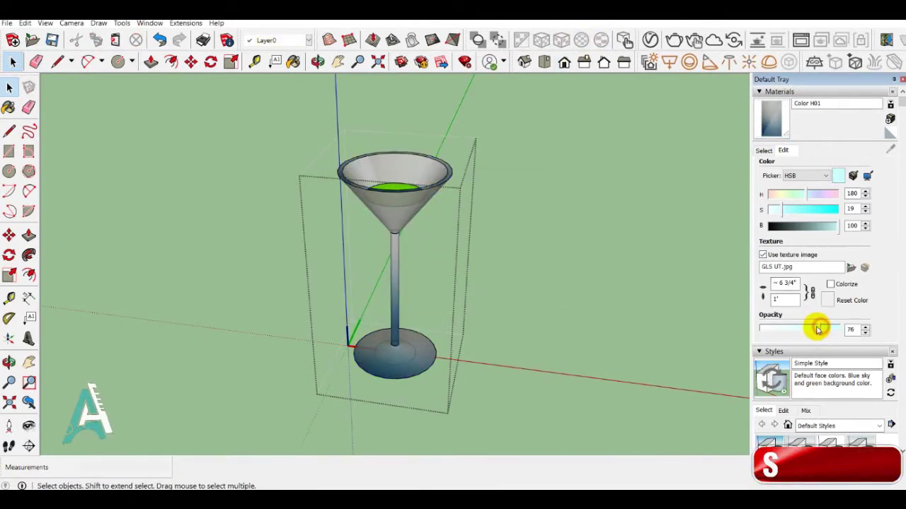
left_click_drag(818, 327, 788, 330)
mouse_move(404, 227)
middle_mouse_down()
mouse_move(448, 277)
mouse_move(161, 174)
middle_mouse_up()
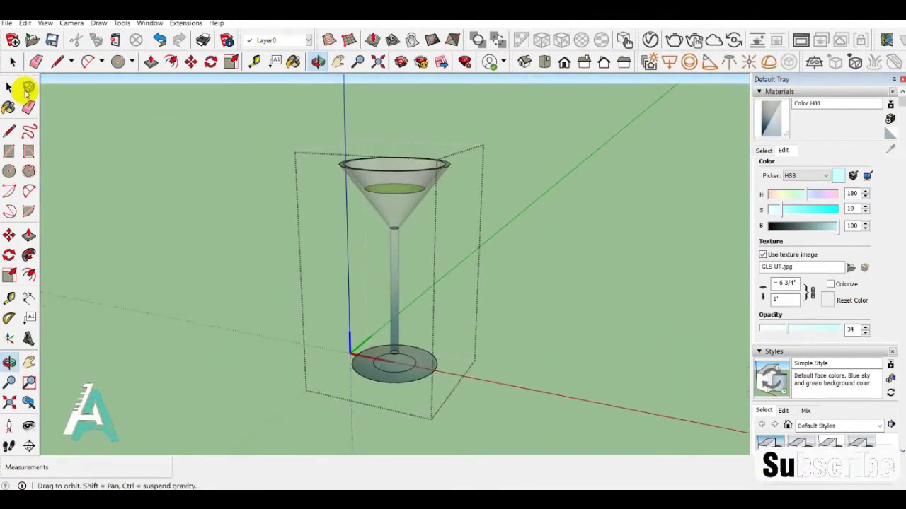
left_click(382, 269)
left_click(191, 62)
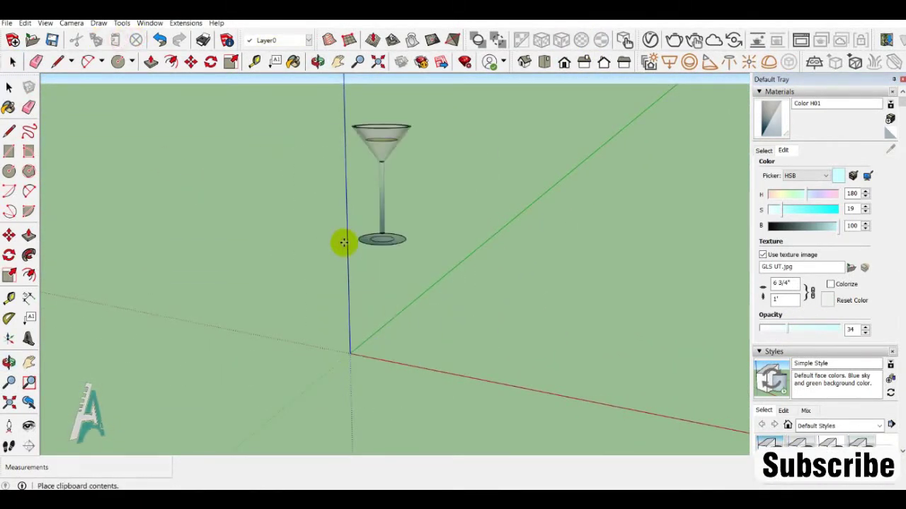
Copy the glass with Ctrl-Move and place it right of the original.
key("ctrl")
left_click(318, 394)
left_click(435, 375)
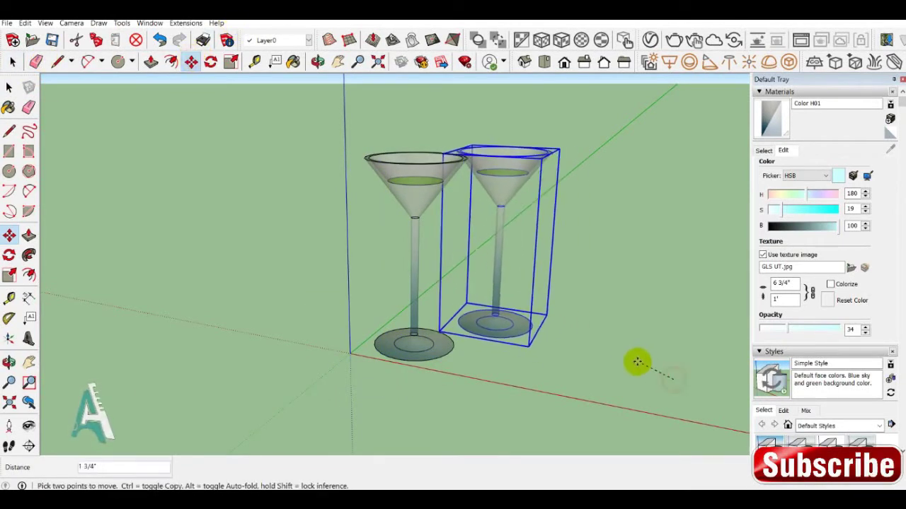
key("space")
left_click(321, 104)
key("z")
left_click_drag(414, 206, 414, 251)
key("space")
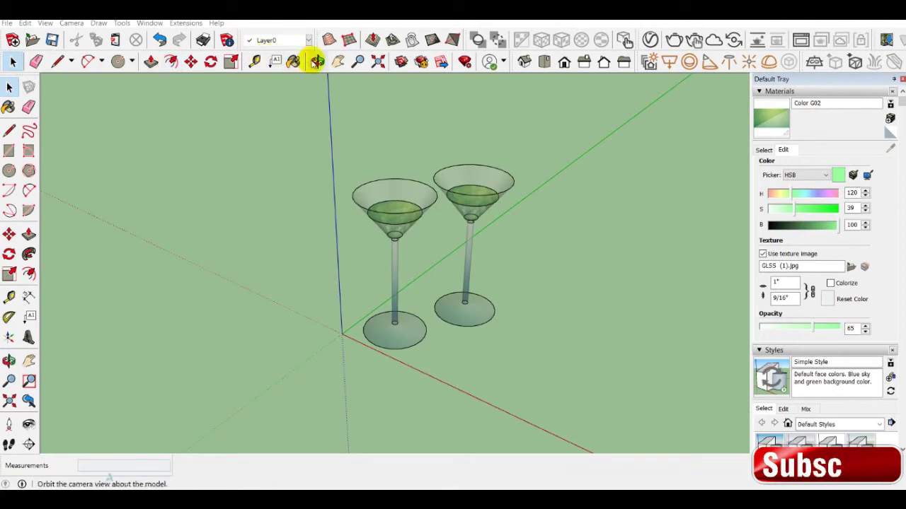
Orbit and zoom extents to view both glasses, then begin a new rectangle.
left_click(316, 61)
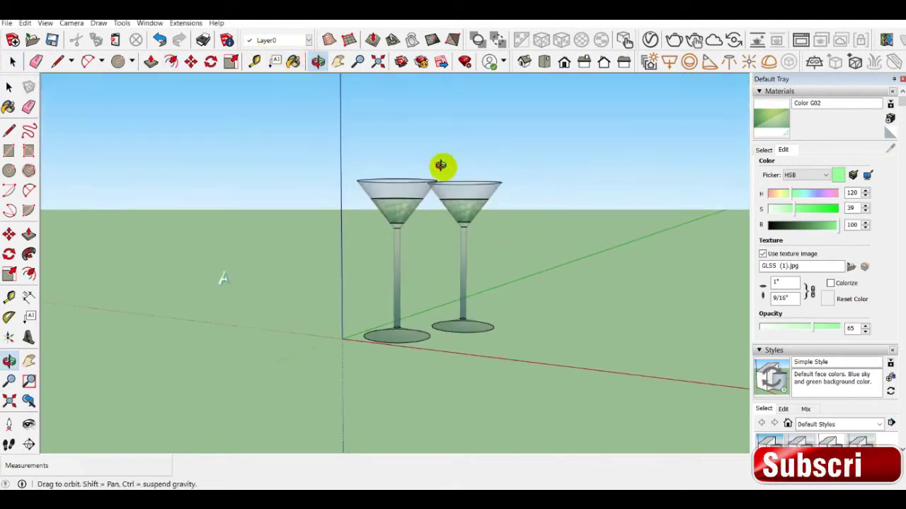
left_click_drag(439, 165, 312, 361)
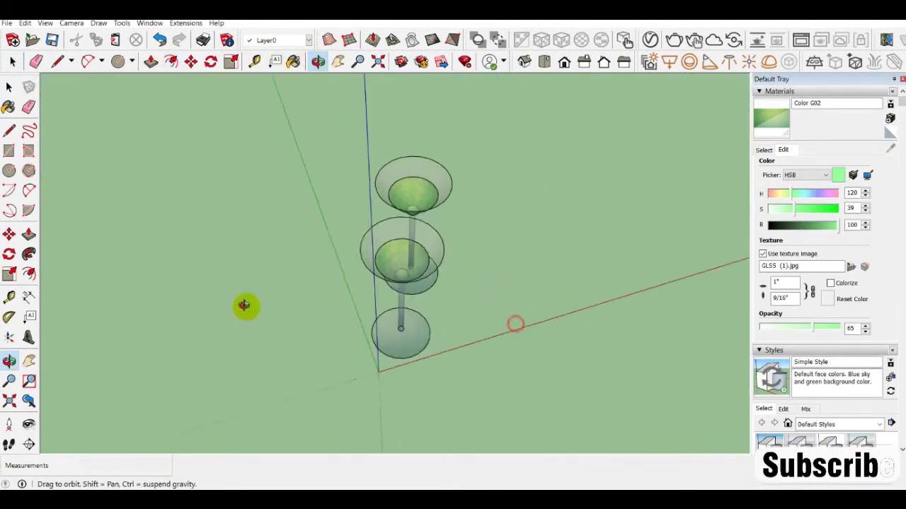
left_click_drag(312, 361, 354, 218)
left_click(379, 64)
mouse_move(402, 164)
left_mouse_down()
mouse_move(365, 103)
mouse_move(388, 234)
left_mouse_up()
key("z")
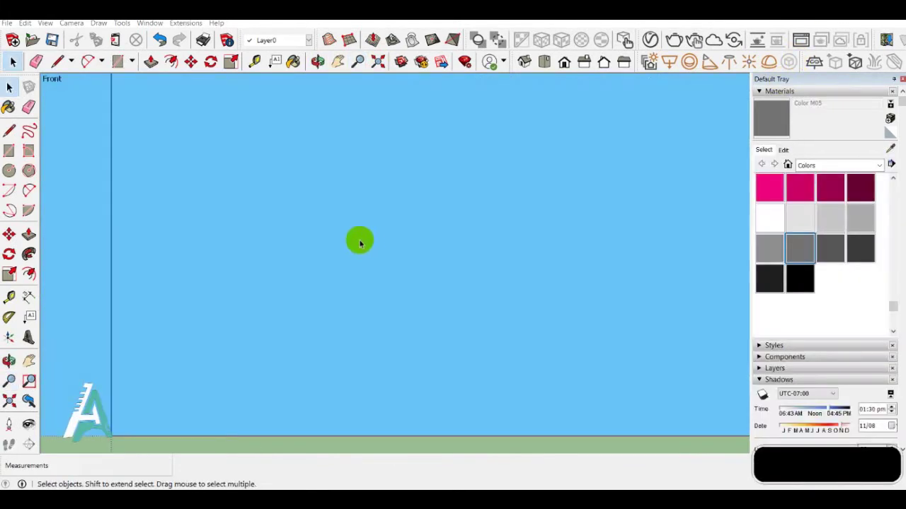
key("r")
left_click(278, 365)
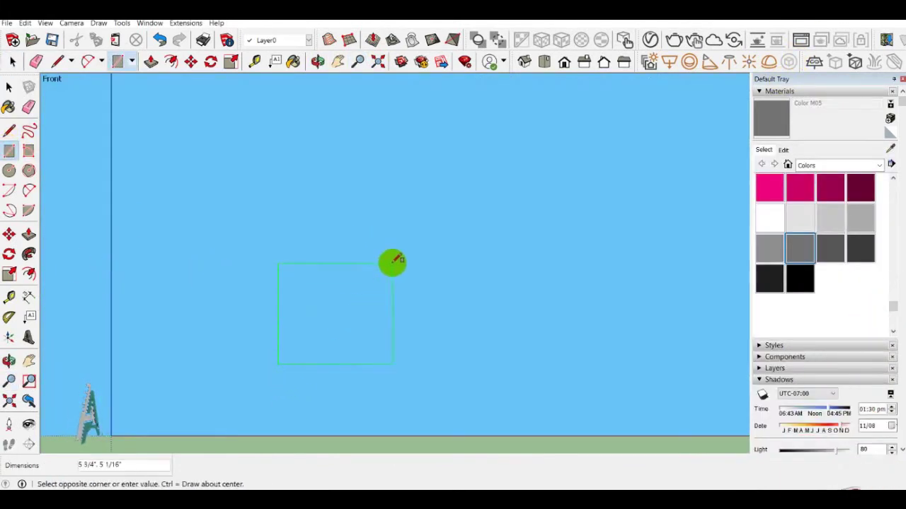
Finish the backdrop rectangle, arc the goblet's curved bowl outline, and delete the background face.
left_click(393, 263)
left_click(378, 62)
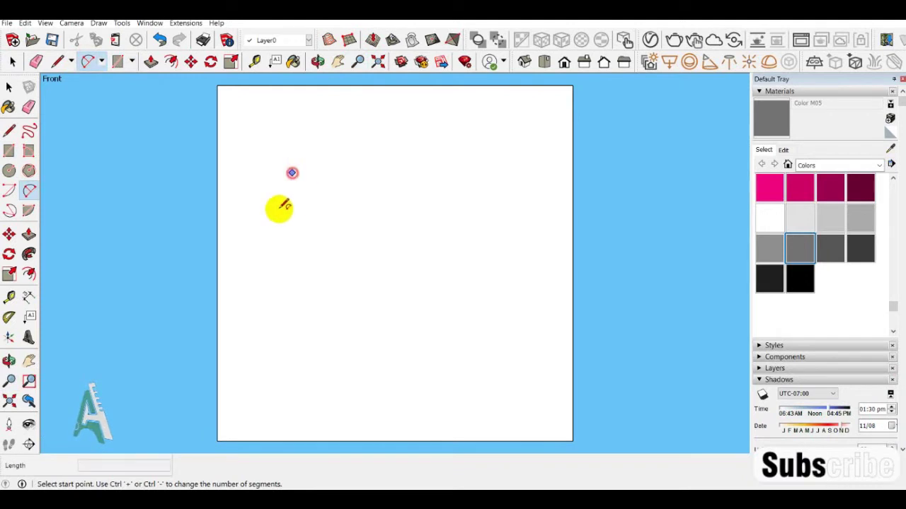
left_click(291, 173)
left_click(316, 317)
left_click(291, 233)
left_click(316, 317)
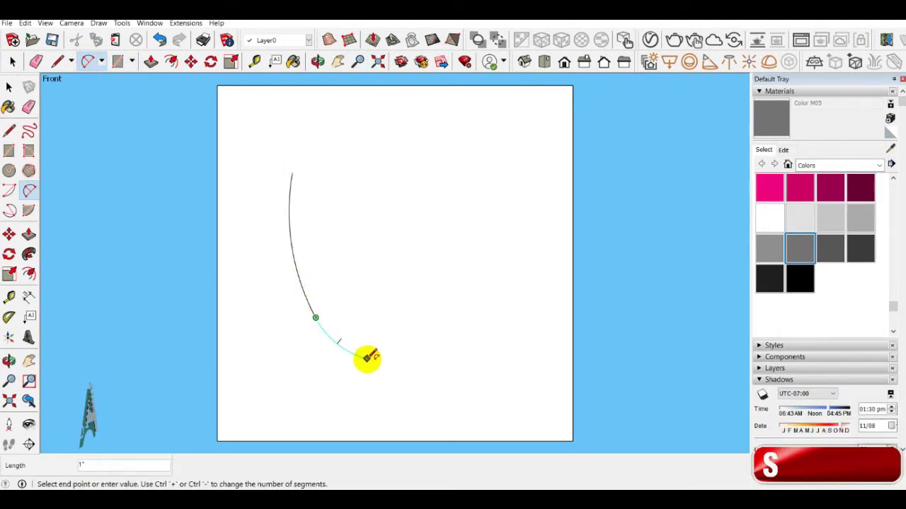
left_click(334, 377)
key("Return")
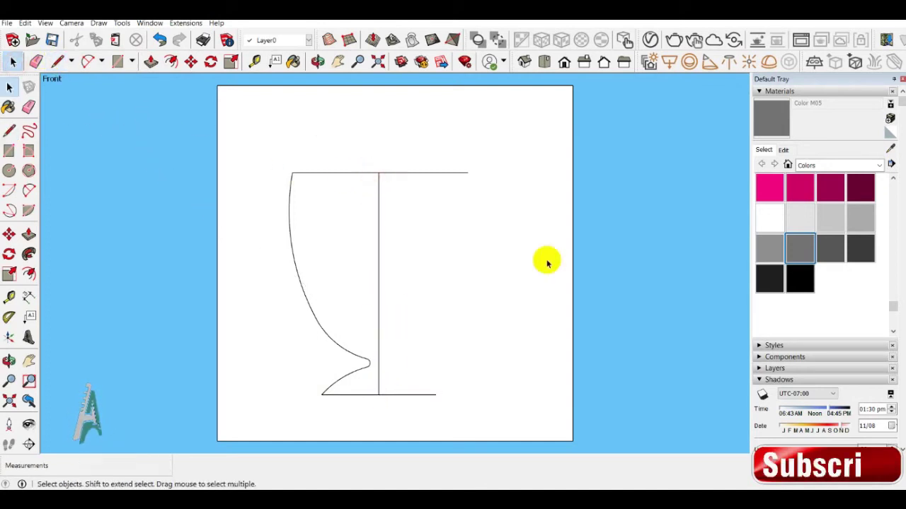
left_click(413, 385)
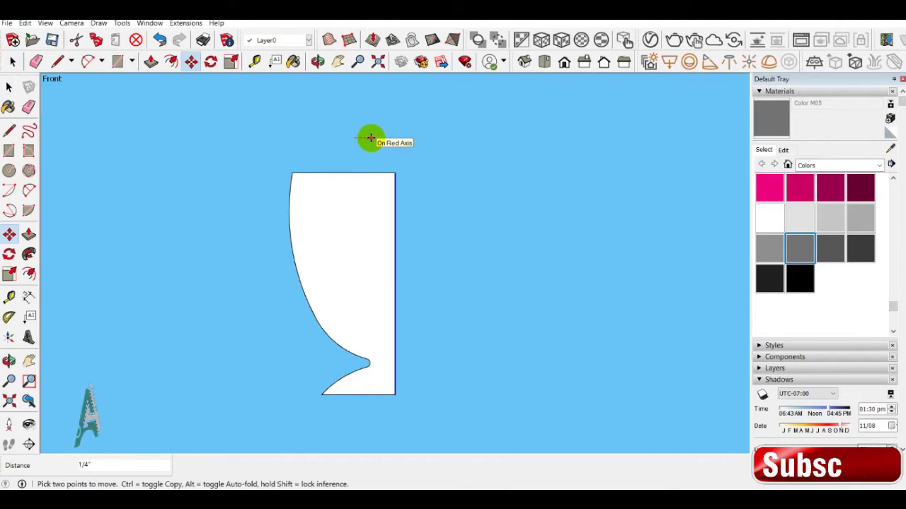
Switch to perspective view and orbit to an angled view of the goblet profile.
left_click(56, 62)
scroll(363, 101, "up", 3)
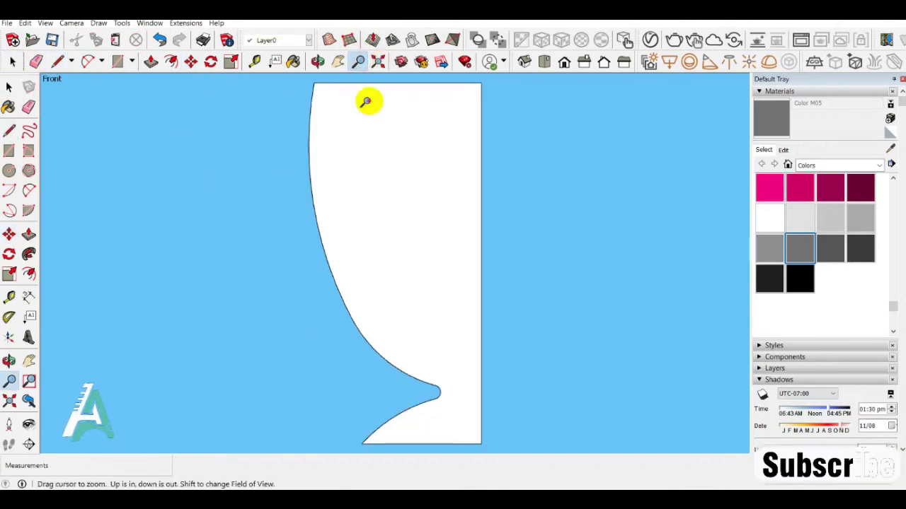
scroll(363, 101, "down", 4)
left_click(71, 23)
left_click(92, 96)
left_click(318, 61)
mouse_move(375, 130)
left_mouse_down()
mouse_move(396, 404)
mouse_move(370, 174)
left_mouse_up()
key("z")
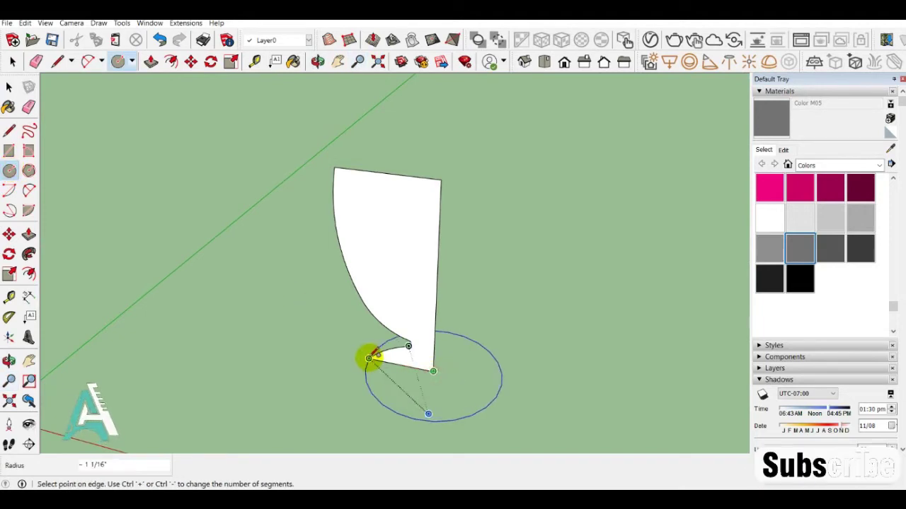
Draw a circle path at the profile's base and delete its face.
left_click(369, 358)
left_click(12, 61)
left_click(468, 380)
key("Delete")
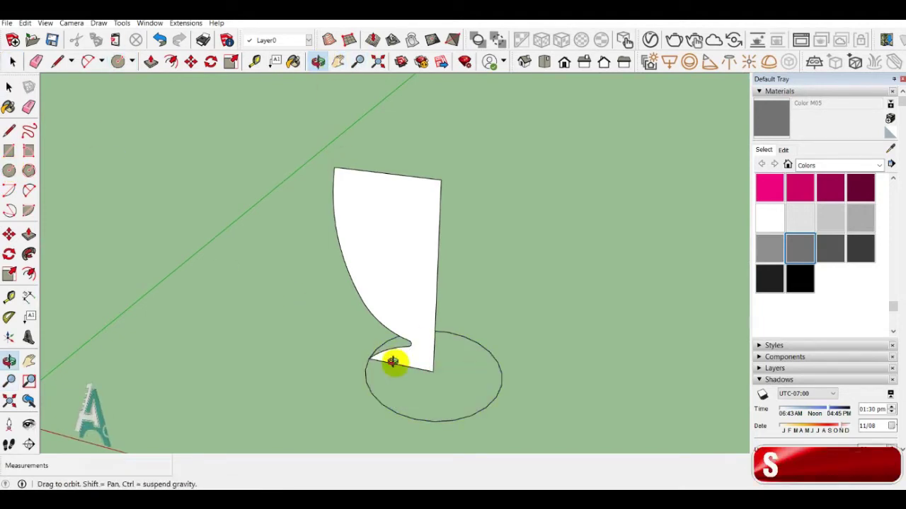
Sweep the profile around the circle into a solid goblet and select it.
left_click_drag(392, 361, 452, 347)
left_click_drag(383, 338, 383, 324)
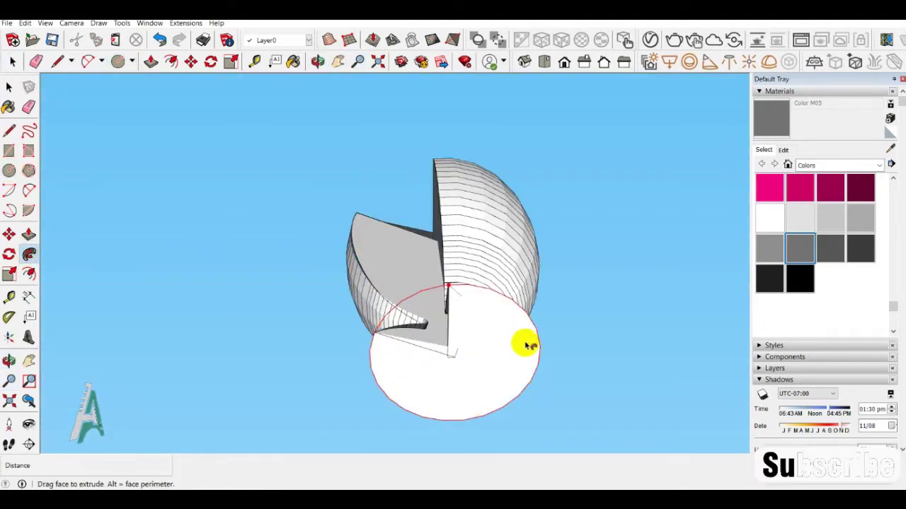
left_click(380, 329)
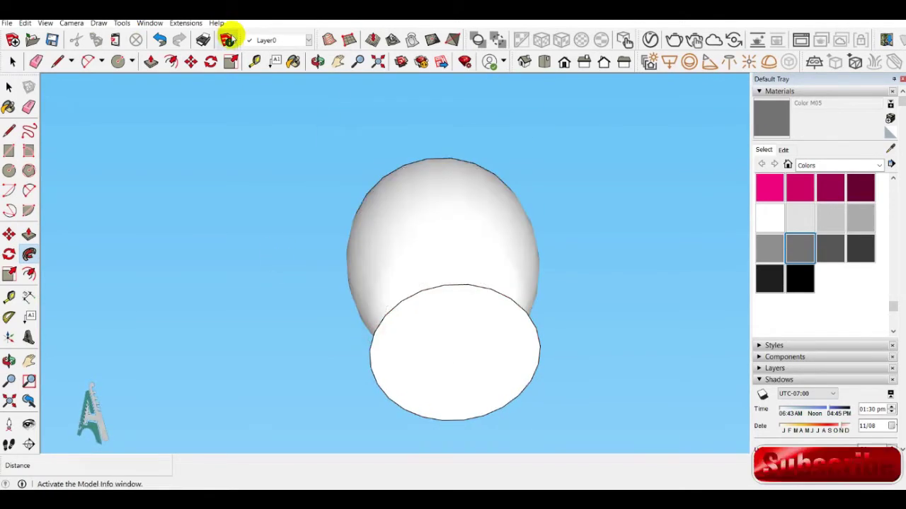
middle_click_drag(330, 87, 444, 222)
left_click(13, 61)
key("ctrl+a")
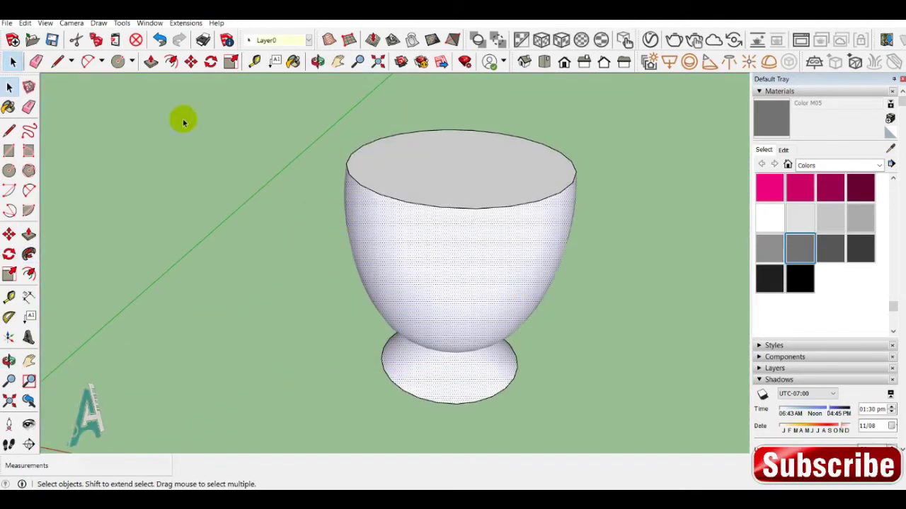
Paste a copy of the goblet at the origin and make it a component.
left_click(358, 61)
left_click_drag(123, 78, 117, 104)
key("ctrl+v")
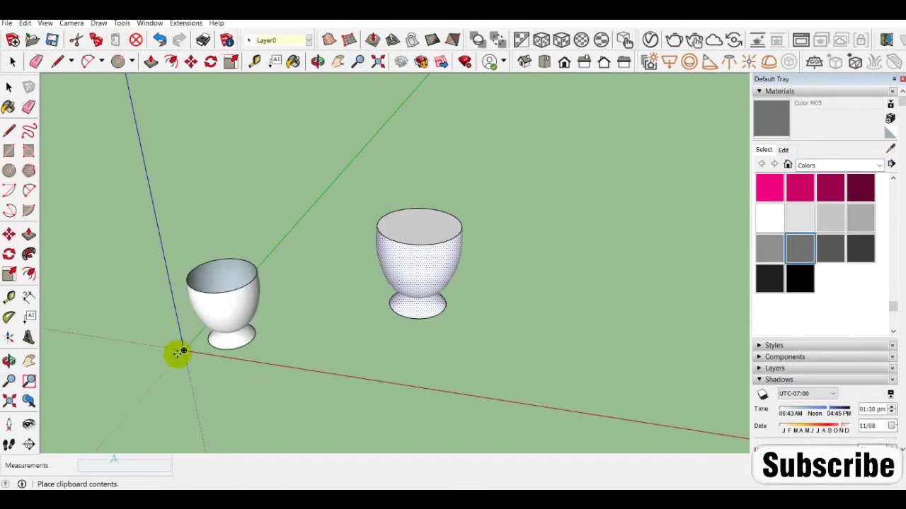
left_click(177, 354)
key("g")
left_click(467, 373)
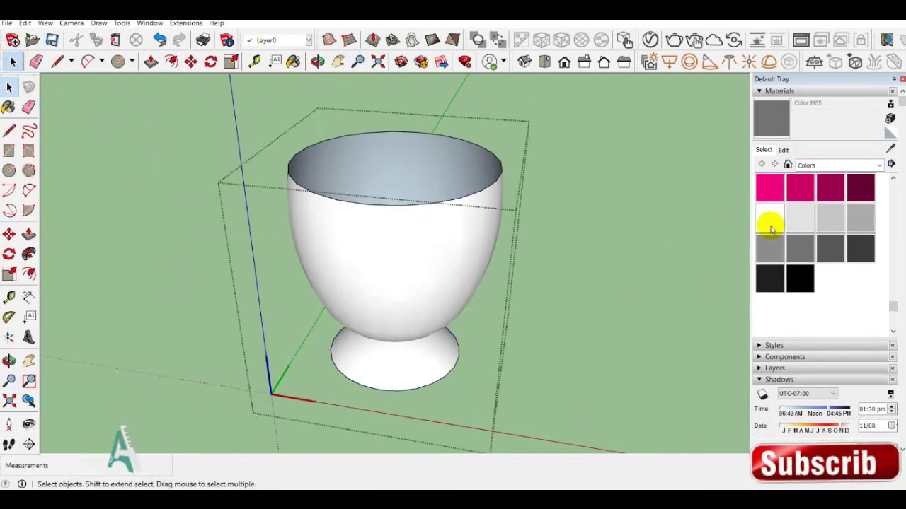
Paint the copied goblet white inside and out.
left_click(771, 227)
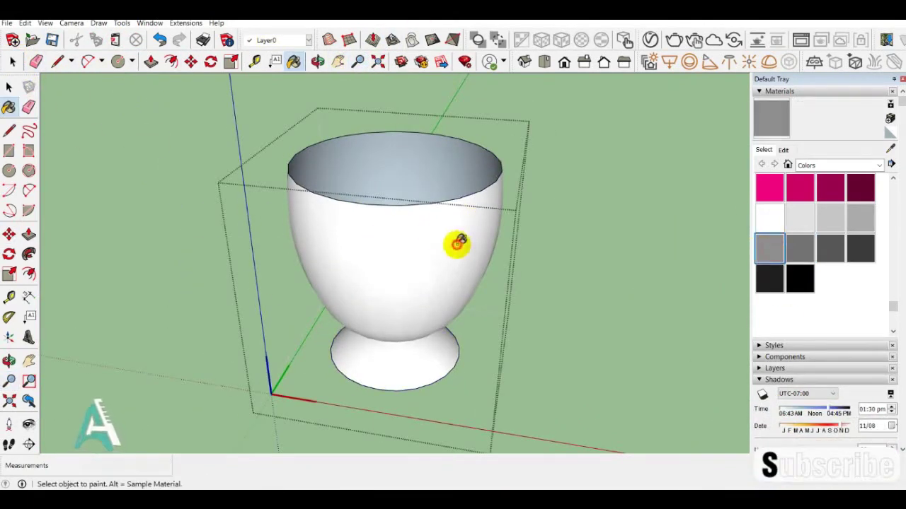
left_click(458, 242)
left_click(457, 176)
key("o")
mouse_move(354, 125)
left_mouse_down()
mouse_move(358, 160)
mouse_move(374, 184)
mouse_move(323, 366)
left_mouse_up()
Edit the material and load the g1 metal texture from the TX folder.
left_click(784, 149)
left_click(850, 267)
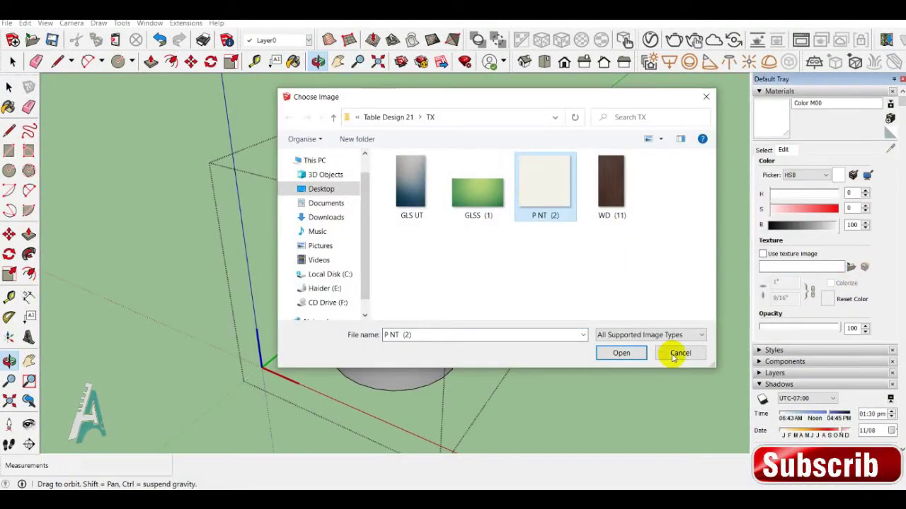
left_click(676, 355)
left_click(850, 267)
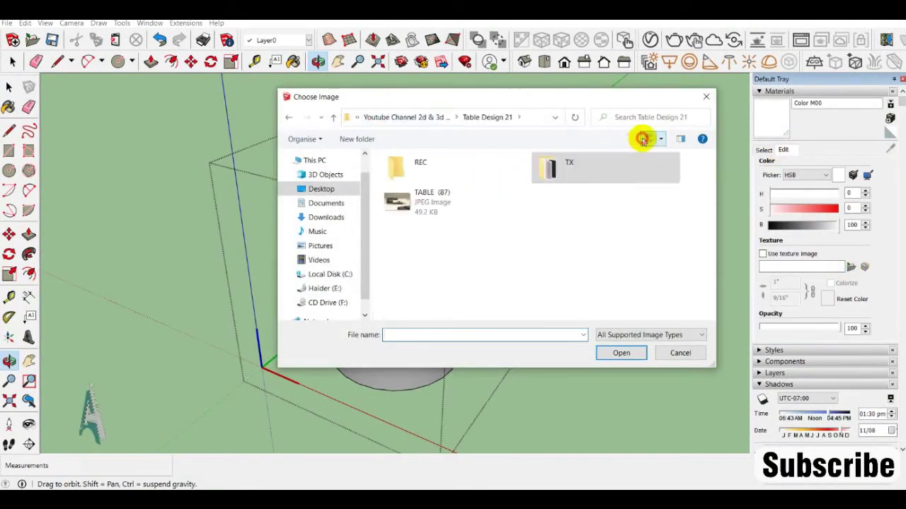
left_click(706, 96)
left_click(850, 267)
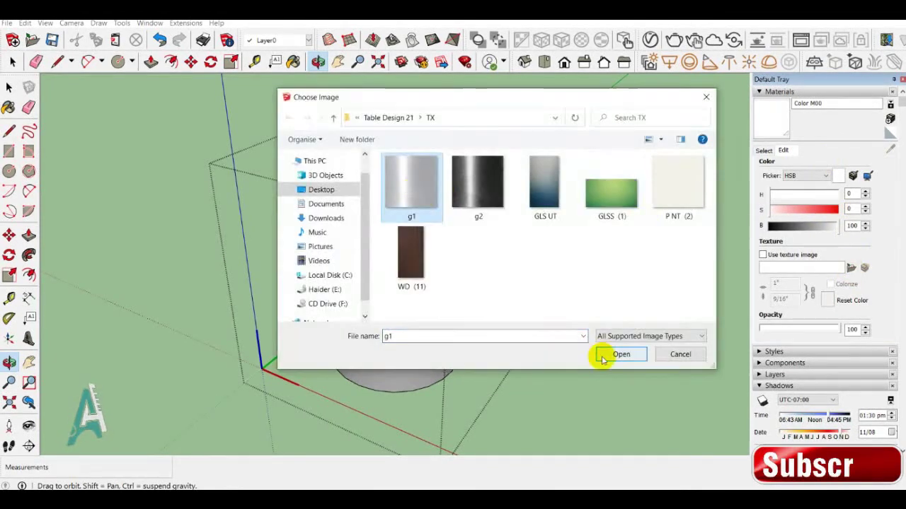
left_click(620, 354)
Apply the g2 metal texture to the goblet and check it from around.
key("space")
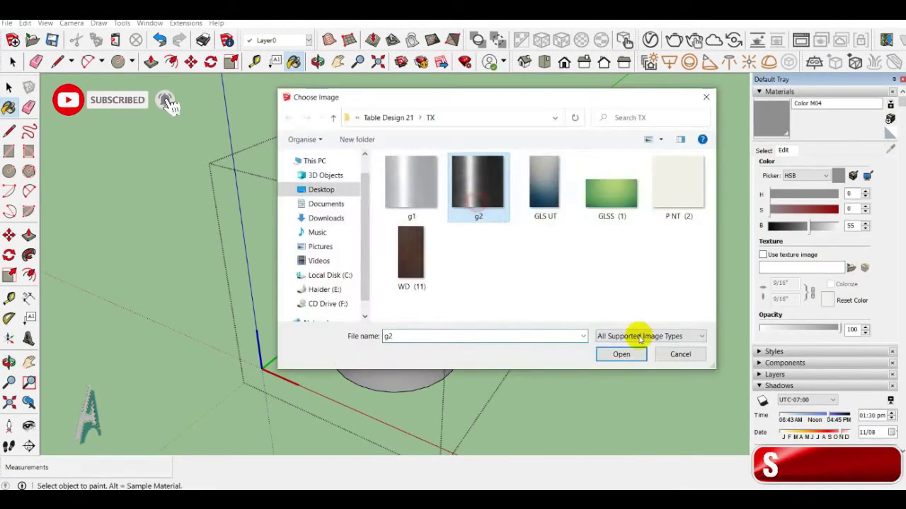
left_click(621, 354)
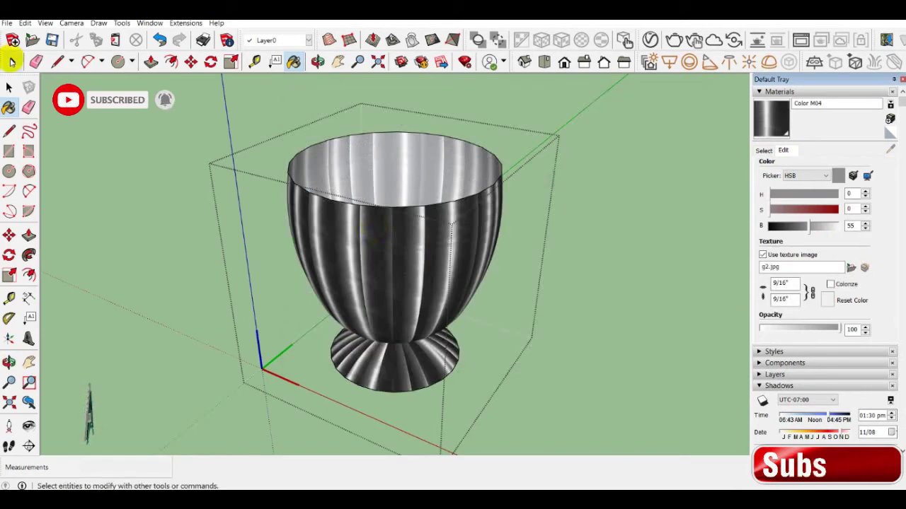
key("space")
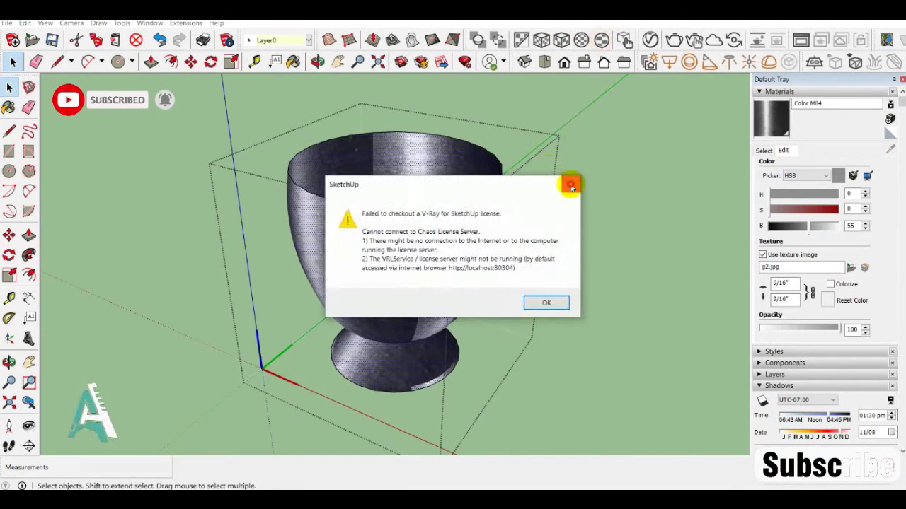
scroll(168, 97, "down", 3)
scroll(205, 162, "down", 2)
mouse_move(322, 98)
middle_mouse_down()
mouse_move(517, 234)
mouse_move(461, 236)
mouse_move(131, 99)
middle_mouse_up()
left_click(375, 61)
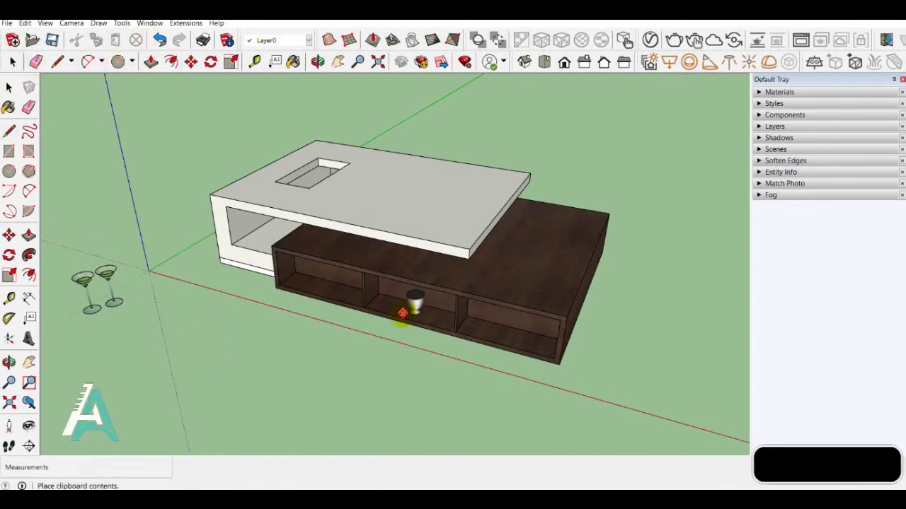
Paste the two martini glasses and move them onto the white tabletop.
key("space")
left_click(92, 291)
left_click(94, 40)
left_click(116, 40)
left_click(442, 198)
key("m")
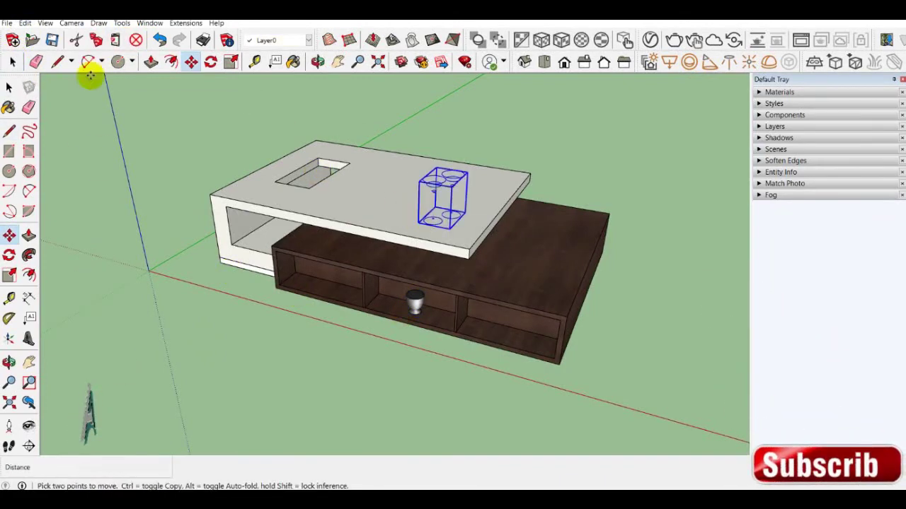
key("space")
left_click(310, 131)
Flip the right martini glass along the green axis.
left_click_drag(431, 184, 227, 202)
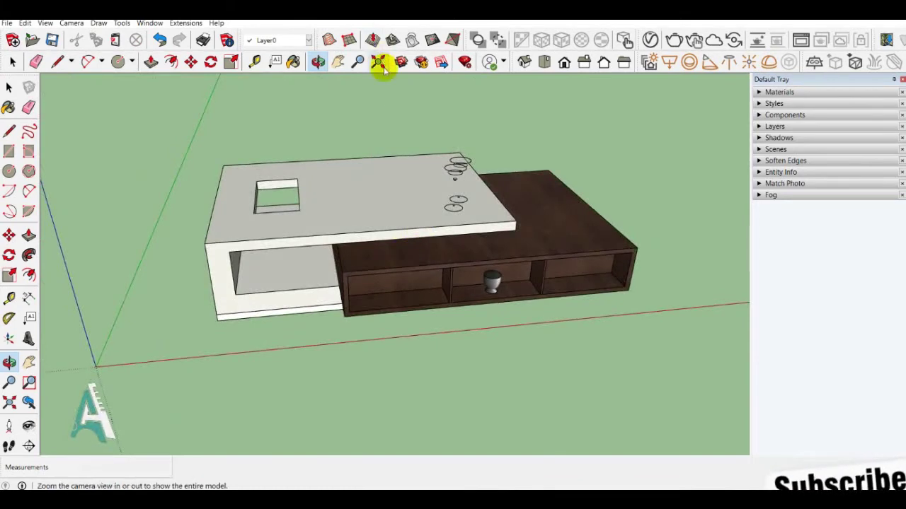
mouse_move(451, 198)
left_mouse_down()
mouse_move(661, 215)
mouse_move(520, 172)
left_mouse_up()
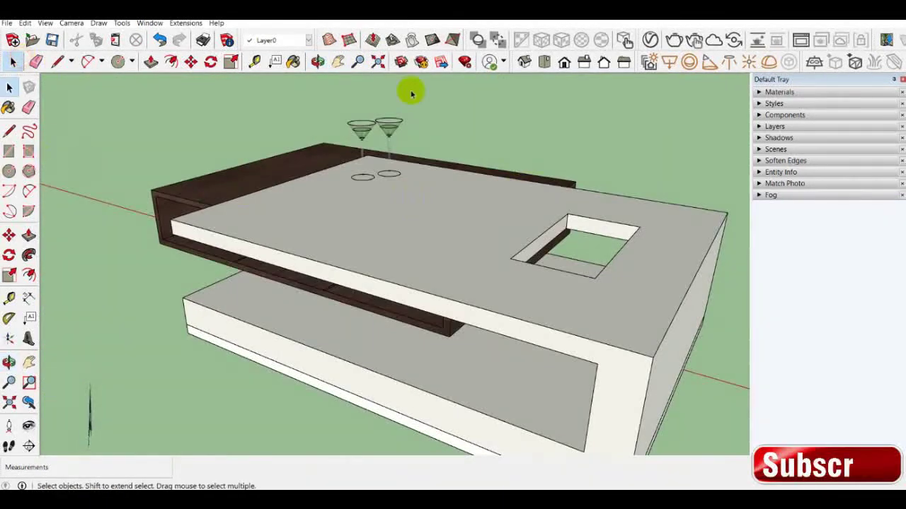
right_click(389, 128)
left_click(521, 346)
right_click(377, 137)
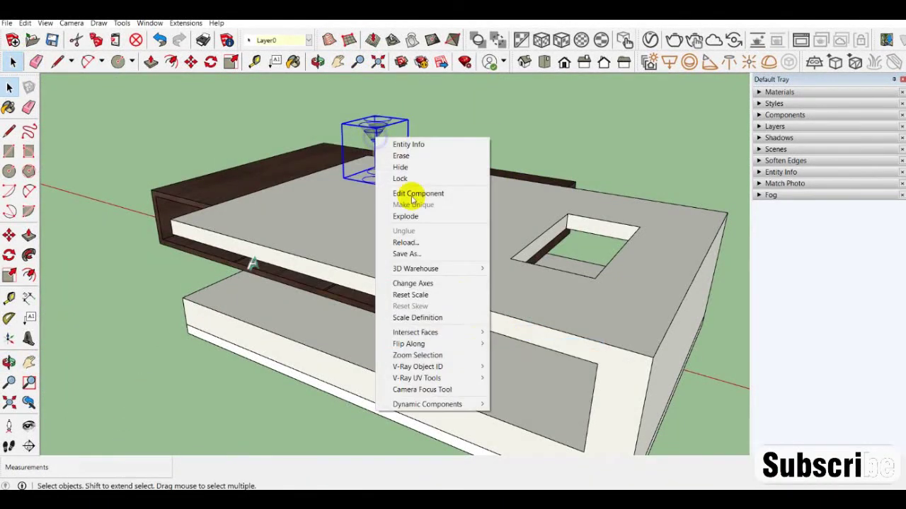
key("Escape")
Orbit and pan so the table and its dark shelf are in view.
middle_click_drag(478, 348, 299, 194)
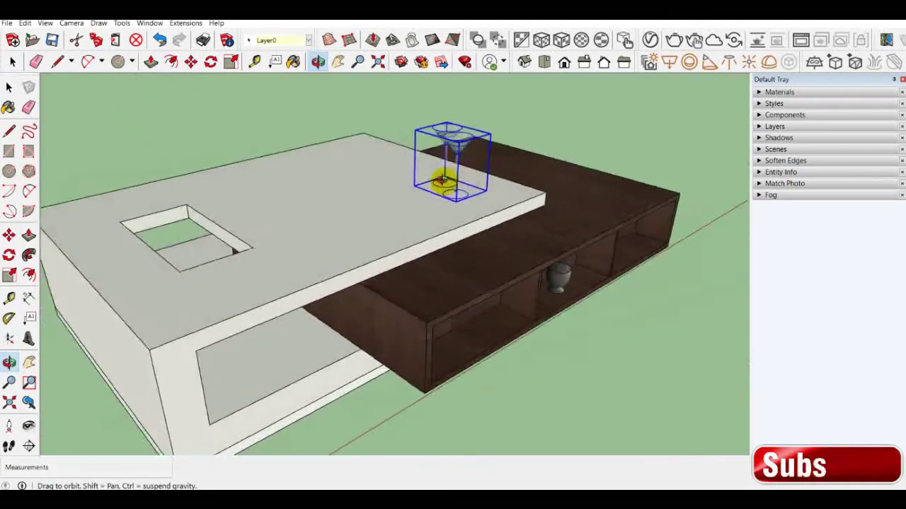
left_click(12, 61)
left_click(218, 137)
left_click(338, 61)
left_click_drag(402, 163, 441, 142)
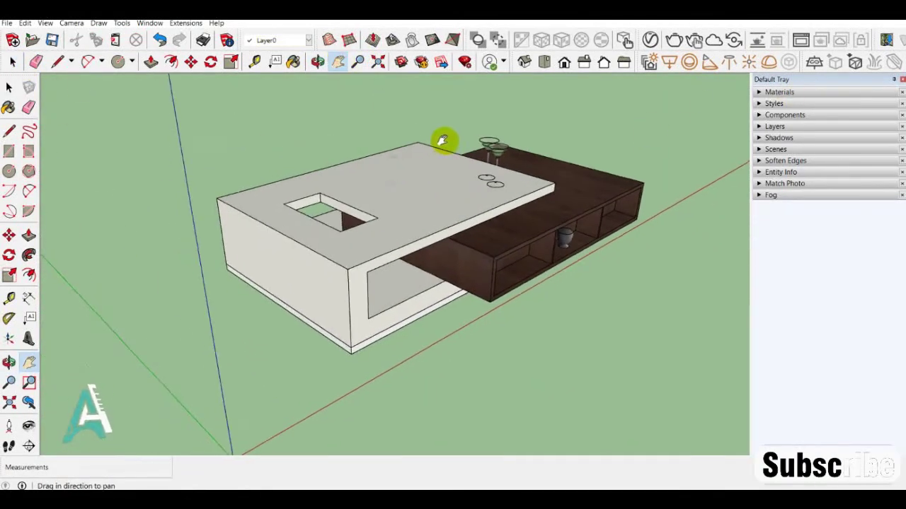
left_click(765, 104)
Turn off edge display and set a grey background in the style.
left_click(783, 162)
left_click(761, 197)
left_click(777, 178)
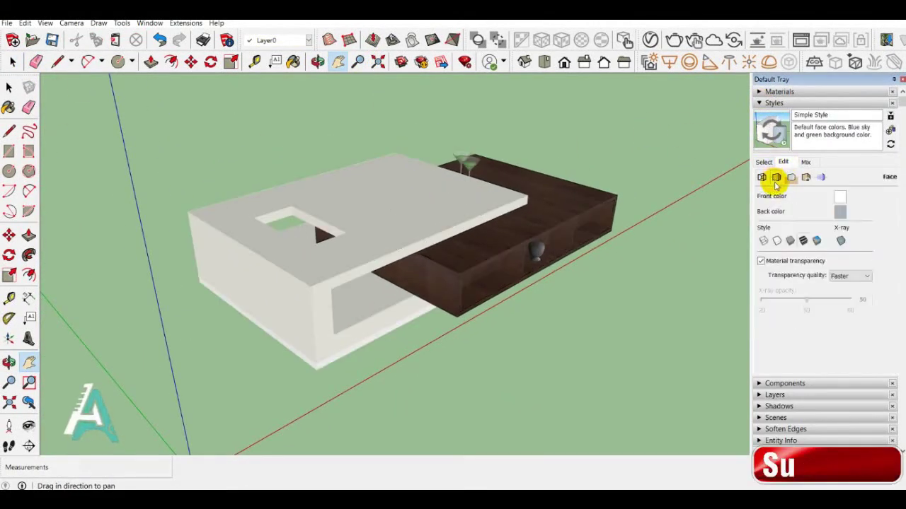
left_click(801, 199)
left_click(814, 295)
left_click(820, 177)
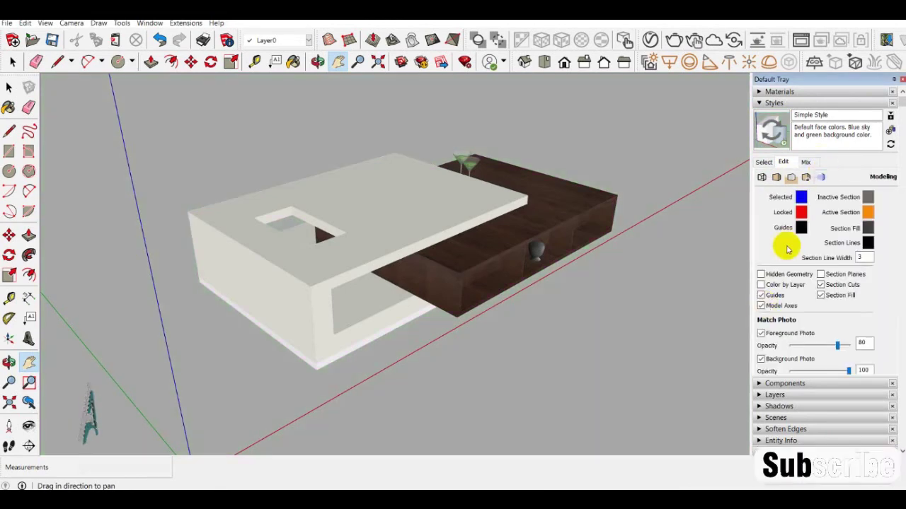
Turn on shadows with Dark at 21 and orbit to a low frontal view.
left_click(757, 99)
left_click(762, 152)
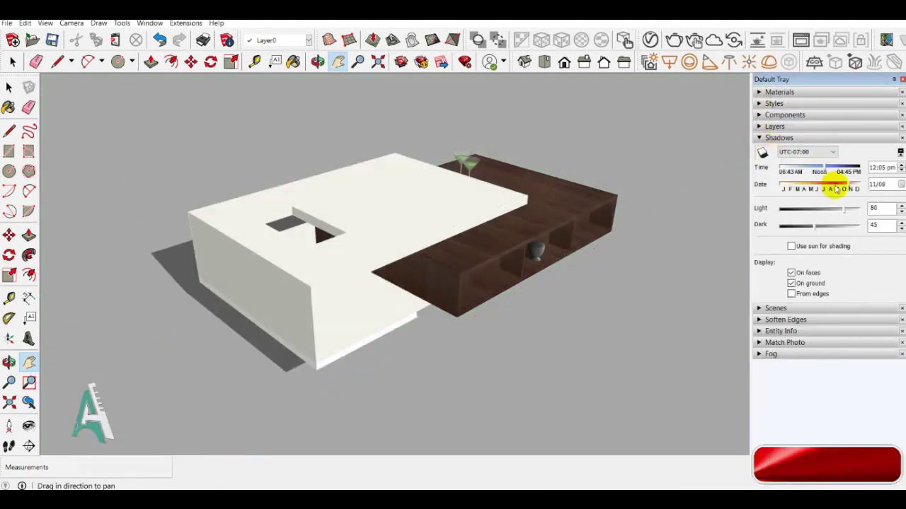
left_click_drag(815, 227, 799, 228)
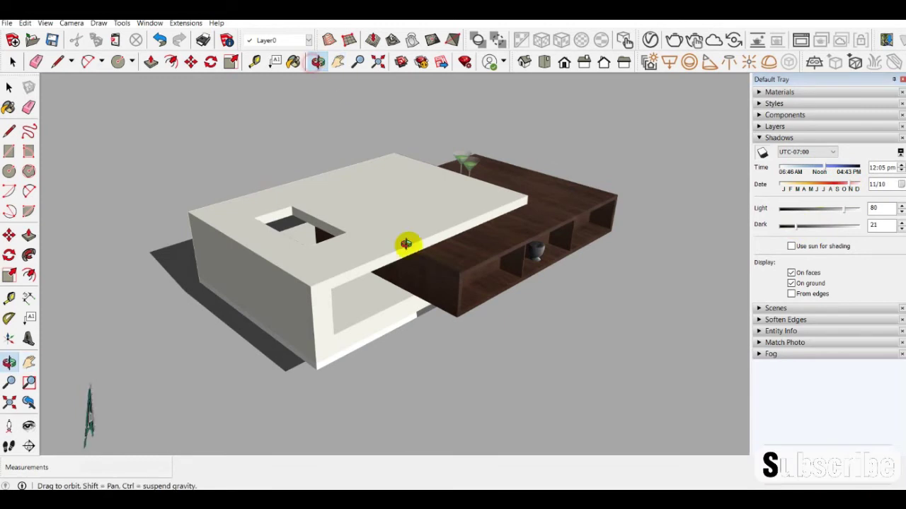
left_click(316, 62)
left_click_drag(348, 238, 10, 62)
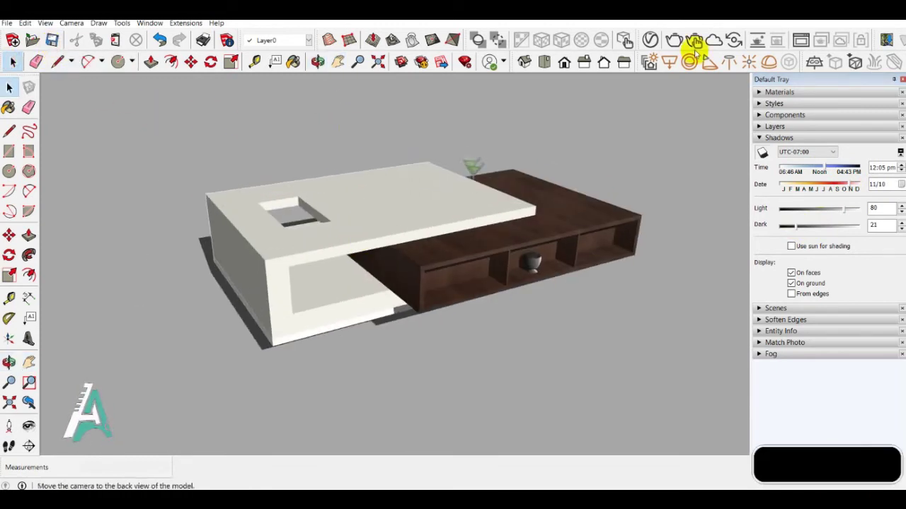
left_click_drag(580, 127, 544, 154)
left_click_drag(414, 281, 380, 196)
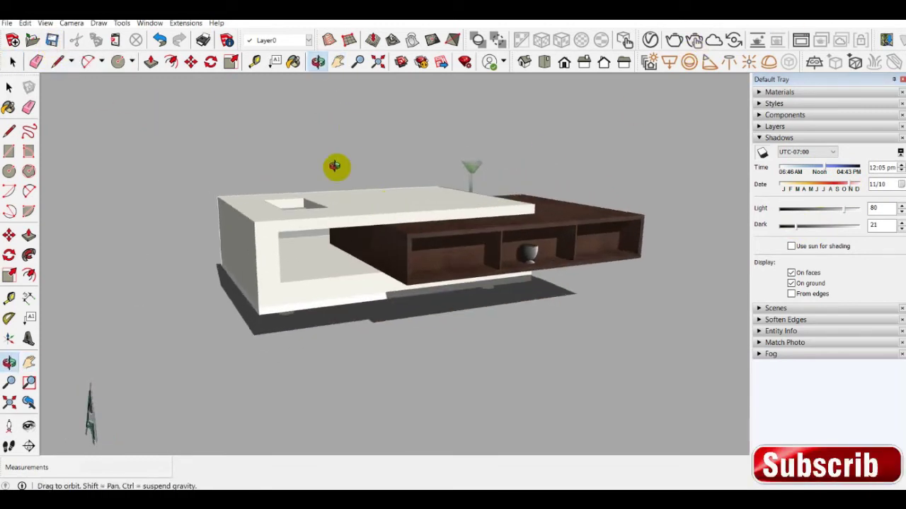
Narrow the camera field of view to 11.60 degrees.
left_click(71, 22)
left_click(94, 171)
mouse_move(271, 237)
left_mouse_down()
mouse_move(267, 85)
mouse_move(278, 167)
left_mouse_up()
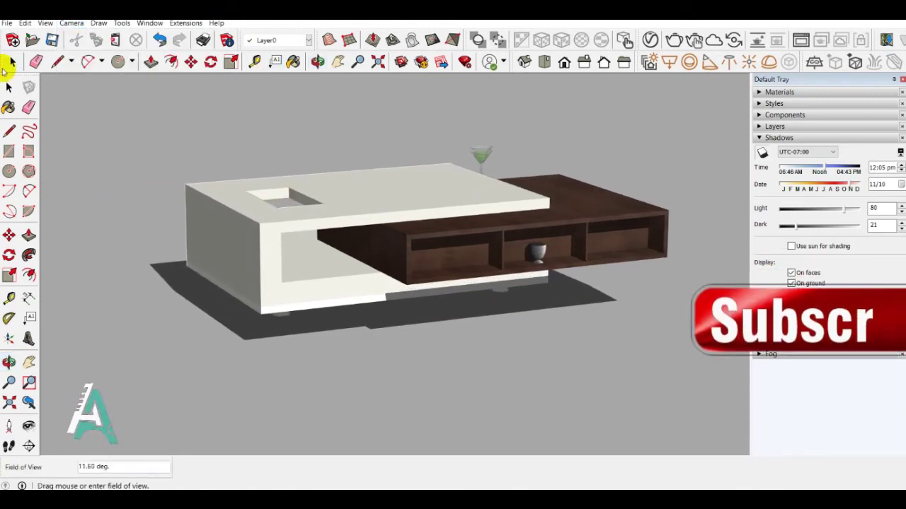
left_click(12, 61)
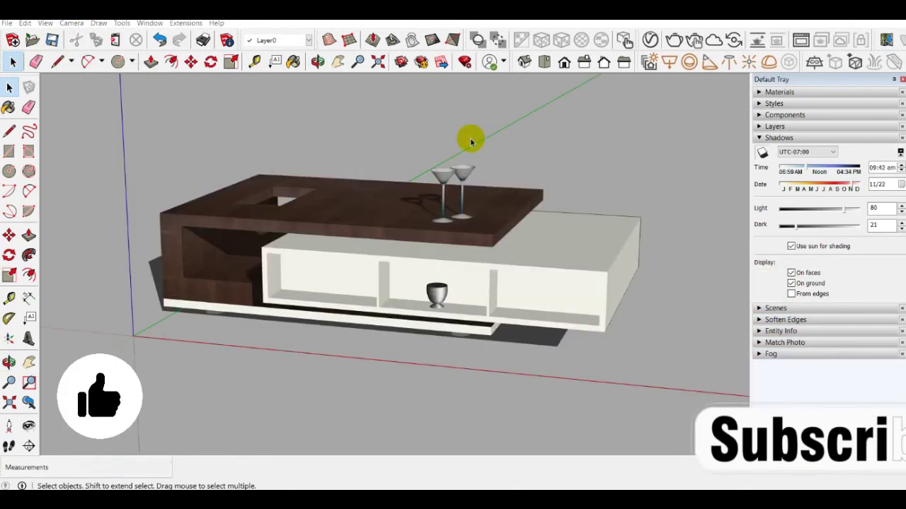
Set the shadow time to 10:16 am and orbit around the table.
left_click_drag(807, 170, 811, 170)
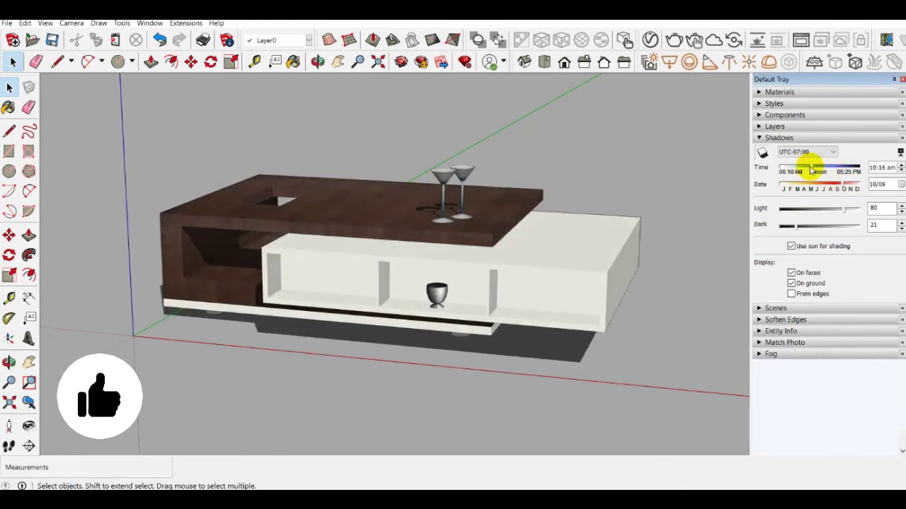
left_click(316, 62)
mouse_move(259, 271)
left_mouse_down()
mouse_move(590, 239)
mouse_move(482, 327)
mouse_move(408, 217)
mouse_move(424, 236)
left_mouse_up()
scroll(428, 248, "up", 3)
key("space")
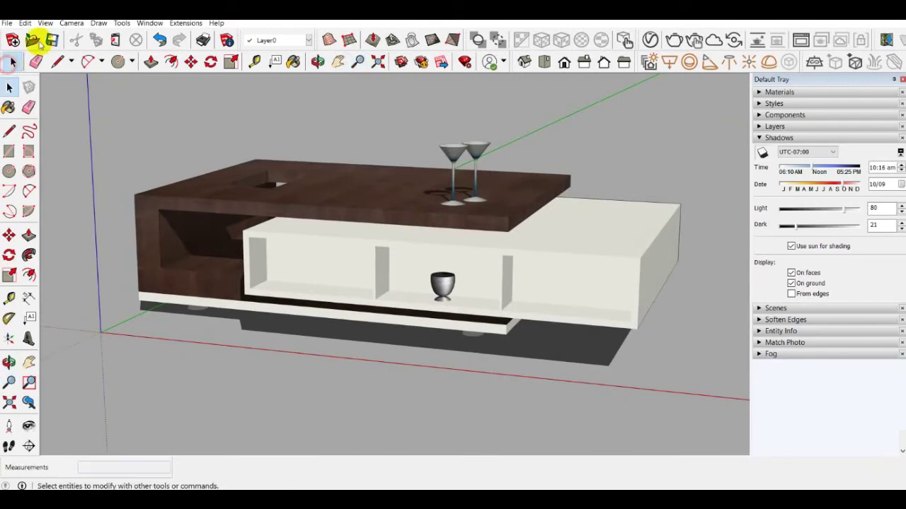